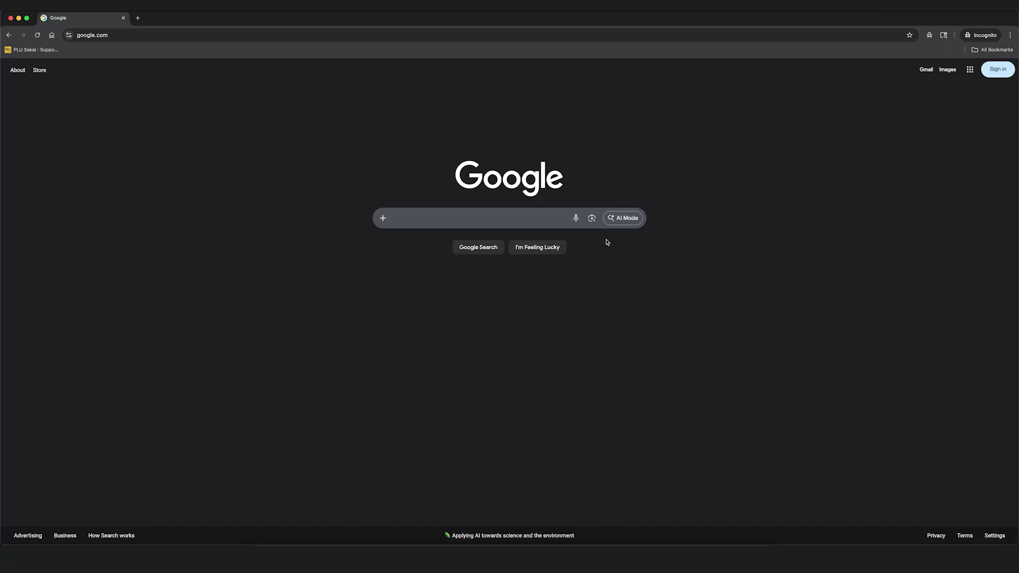
Find canva.com through Google, open the Canva website and start signing up with a Google account.
click(536, 220)
text(canva.com)
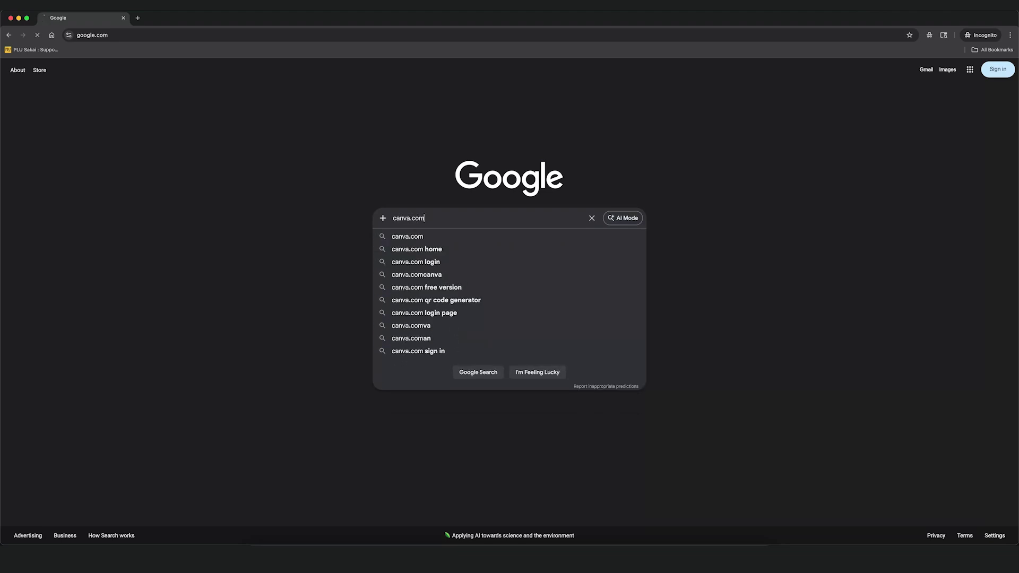
key(Return)
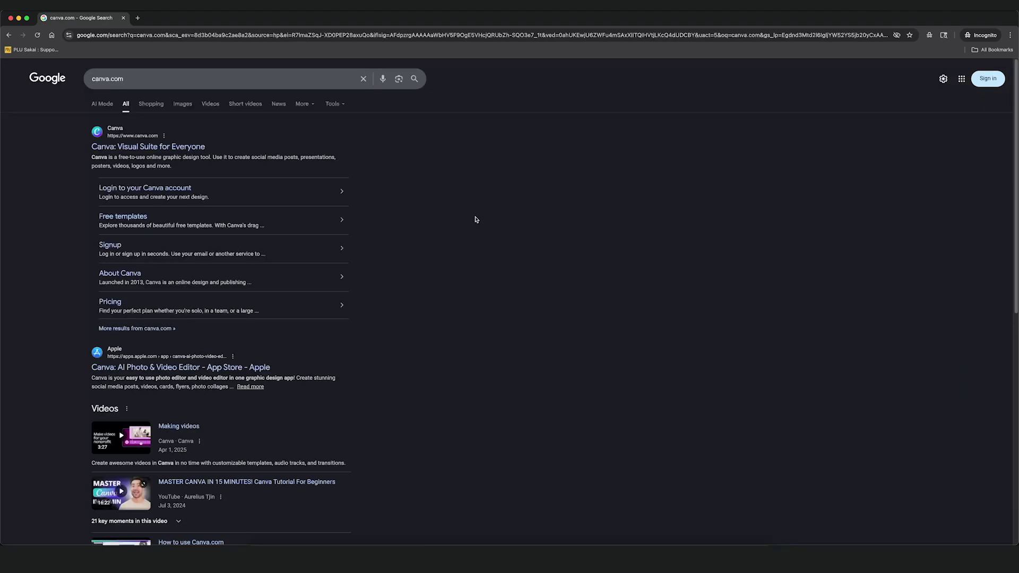
click(202, 151)
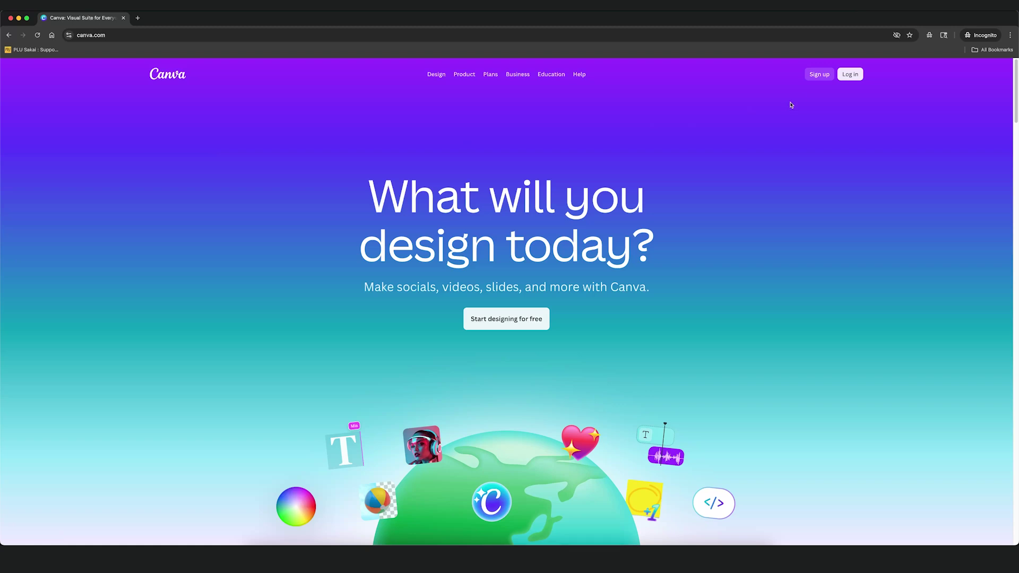
click(818, 77)
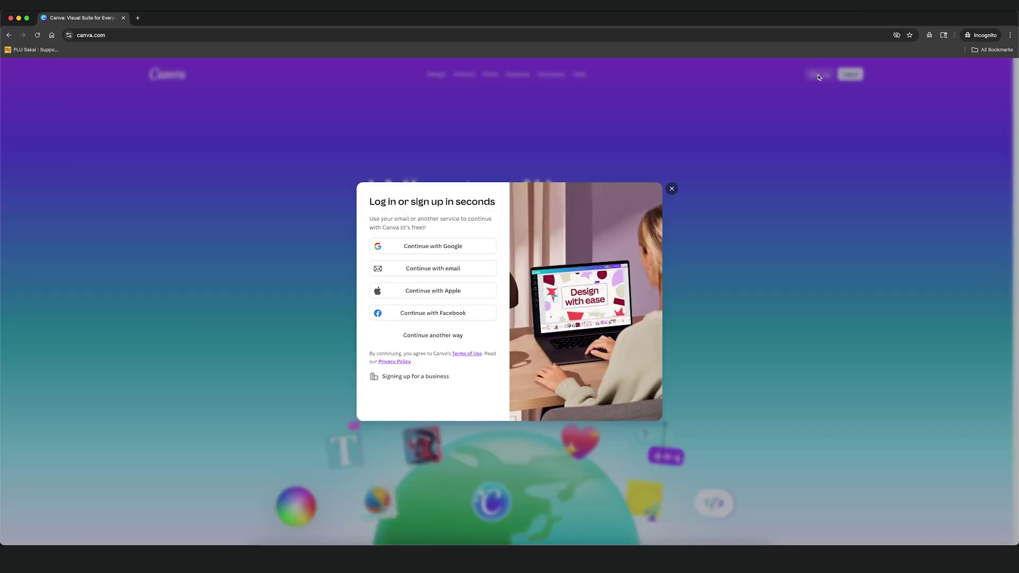
click(474, 249)
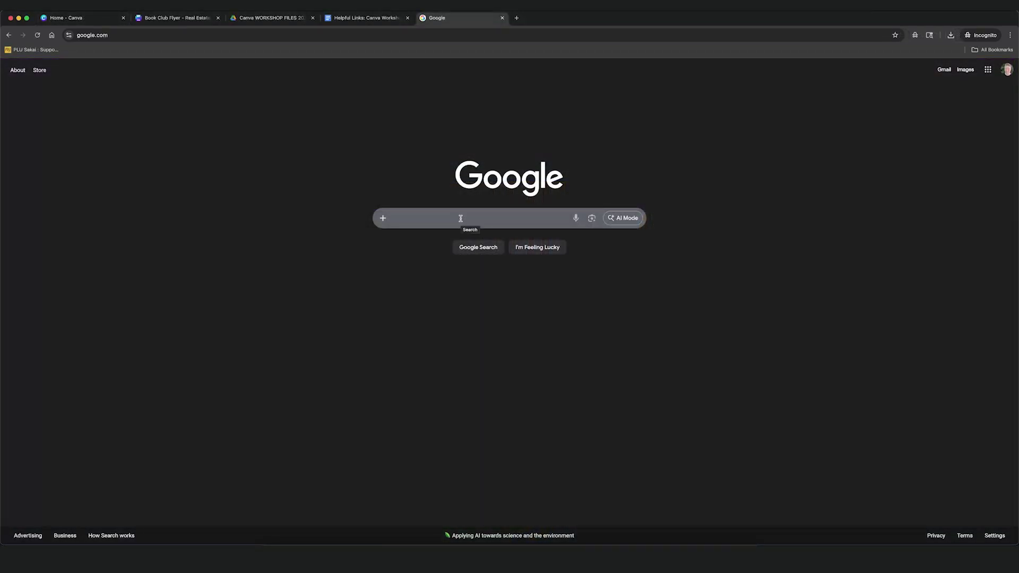
Search Google for kb.plu.edu and open the Pacific Lutheran University Knowledge Base.
text(kb)
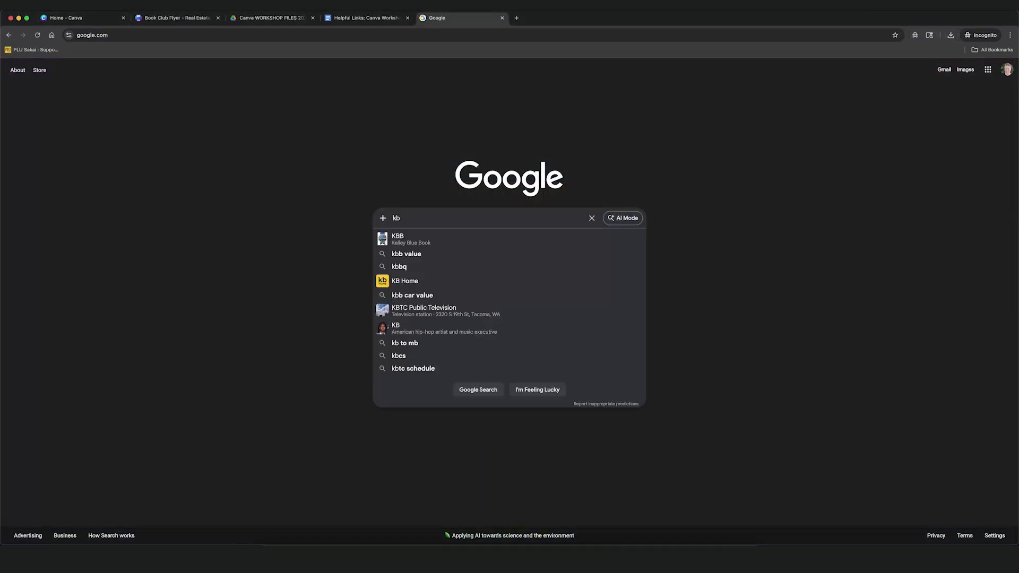
text(.plu.edu)
key(Return)
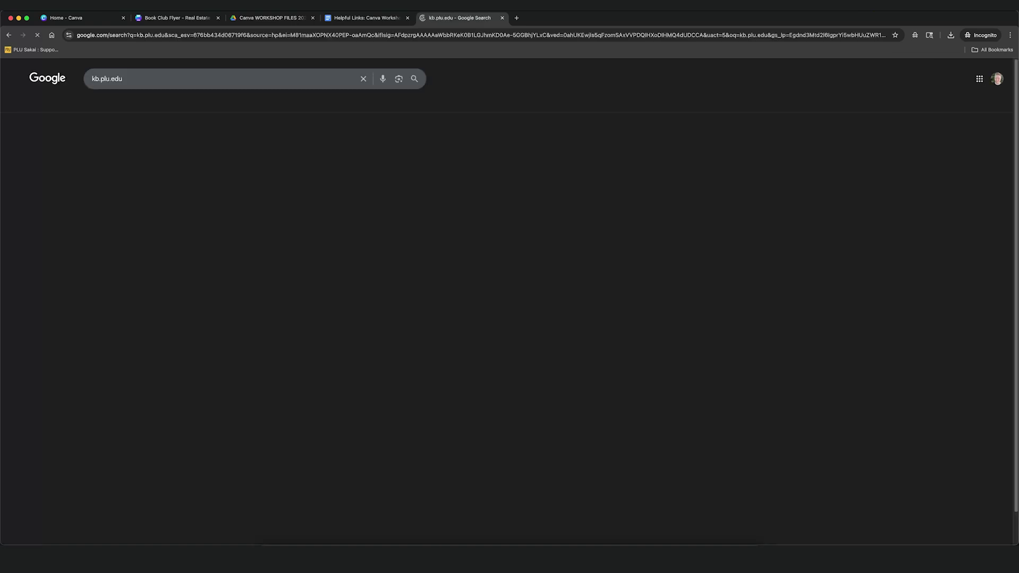
click(131, 149)
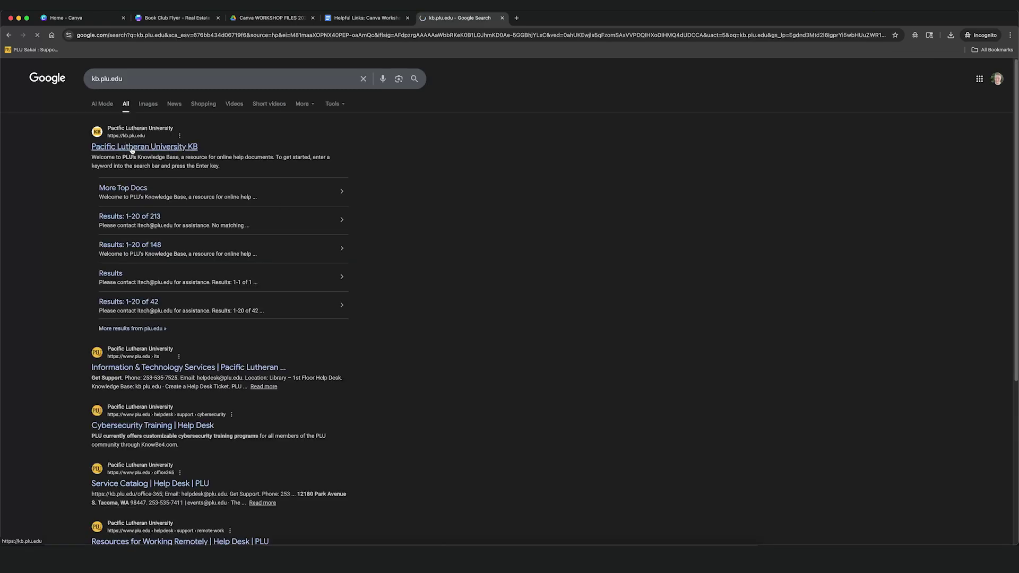
Search the Knowledge Base for canva and open the "Canva: Information" document.
text(canva)
key(Return)
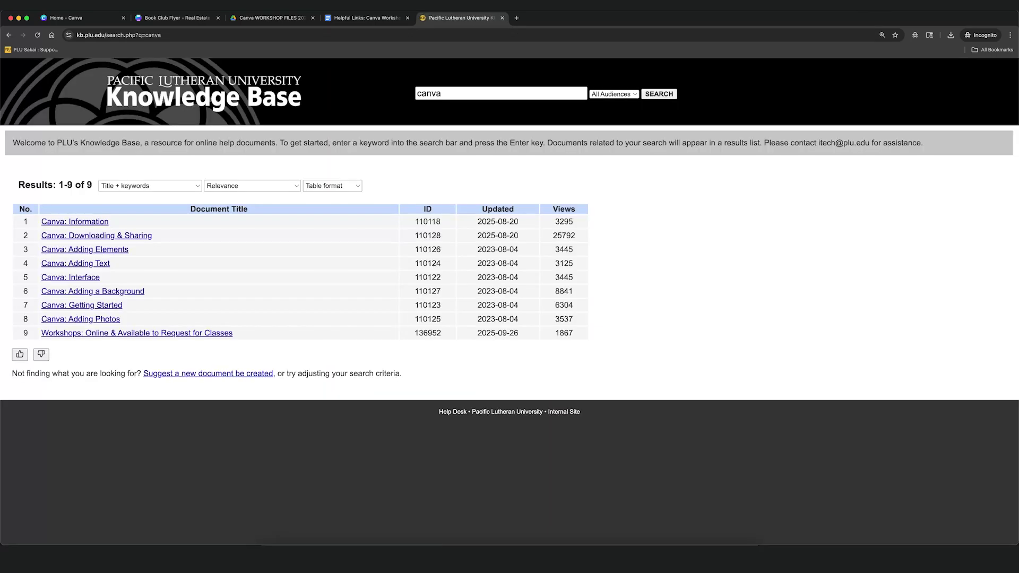
click(103, 222)
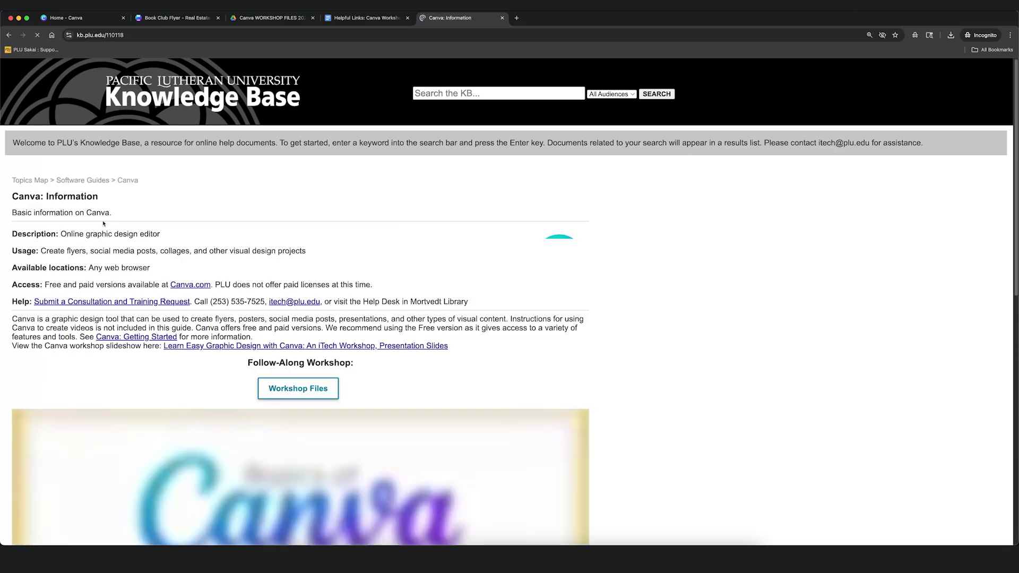
Open the follow-along Workshop Files folder from the article and bring up the file actions for the PLU logo image.
drag(1016, 173, 996, 239)
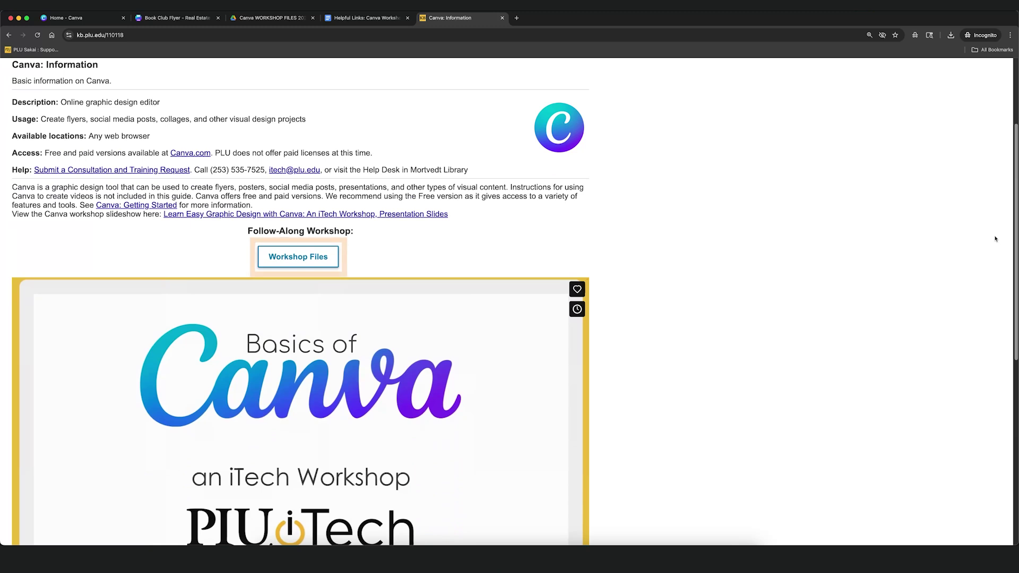
click(311, 263)
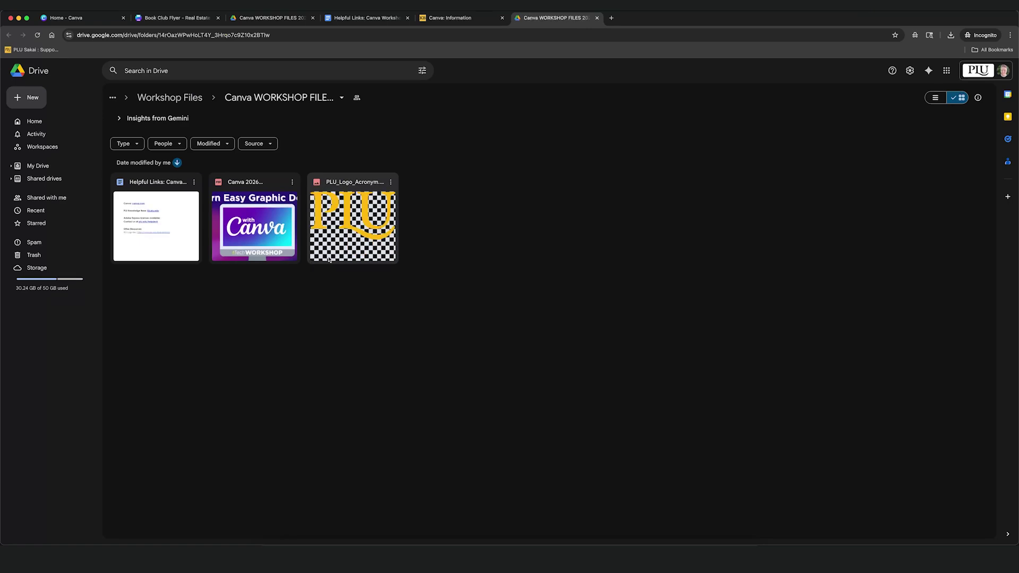
right_click(383, 224)
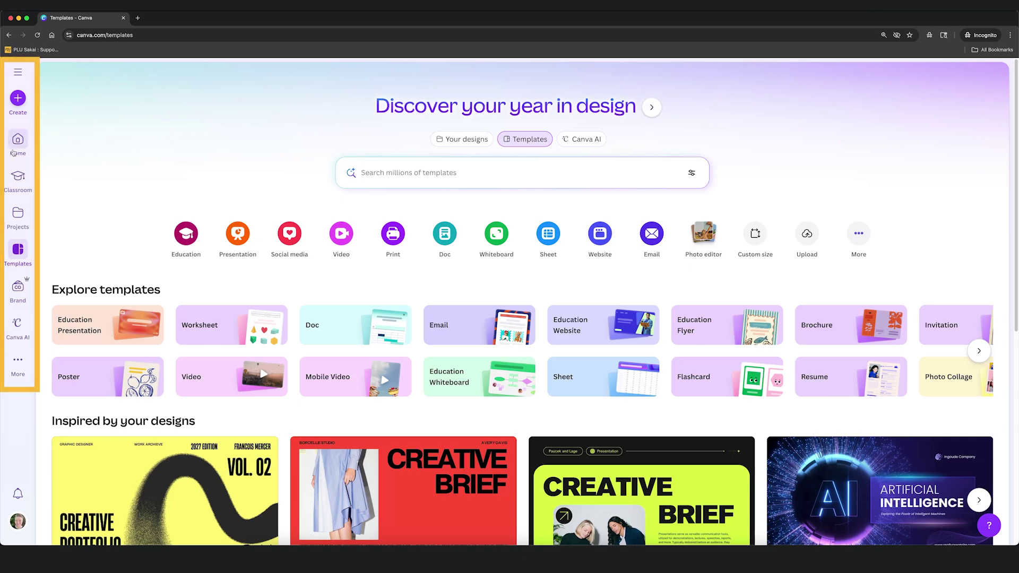
Go to Canva's Home page and look over the design search options and the Recents section.
click(15, 150)
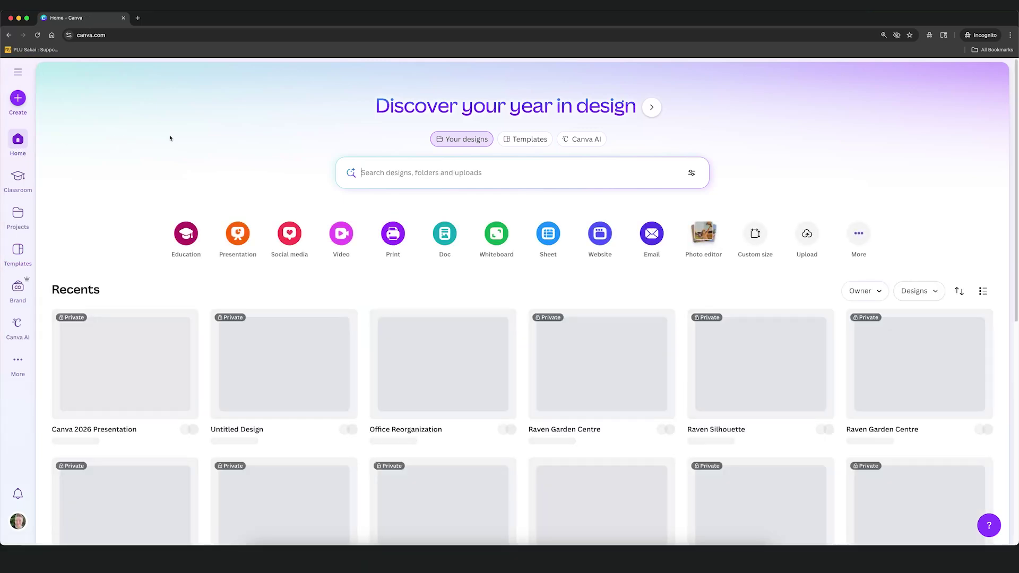
click(386, 174)
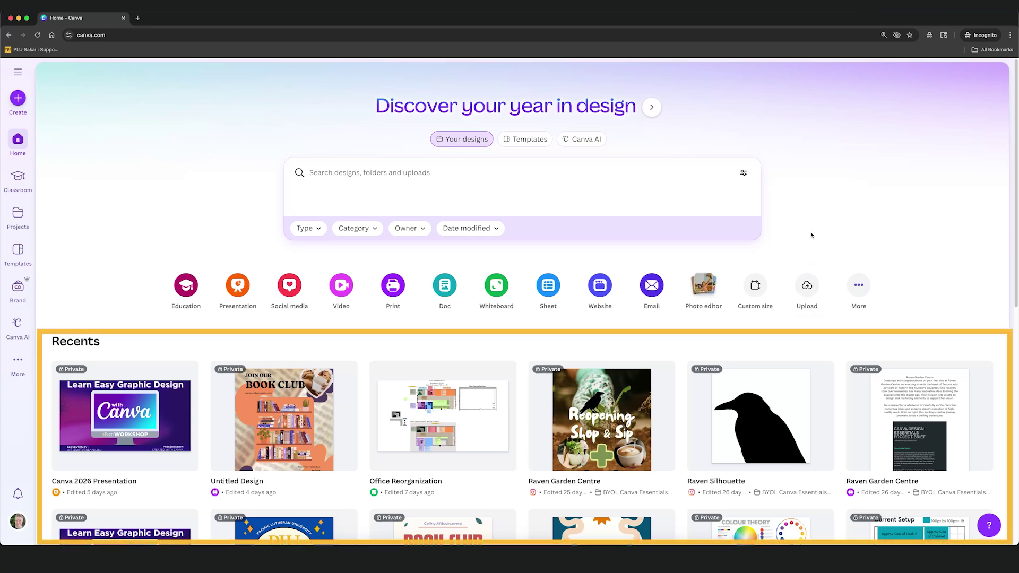
mouse_move(983, 372)
scroll(481, 340, down, 1)
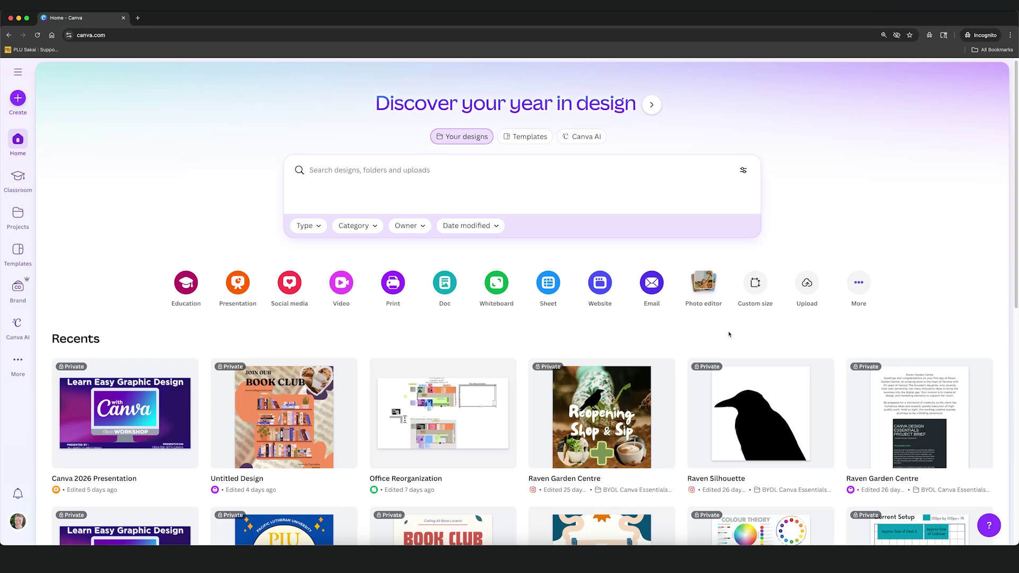
Create a blank Flyer (Portrait) design from the Print category and dismiss the flyer ordering options.
click(393, 290)
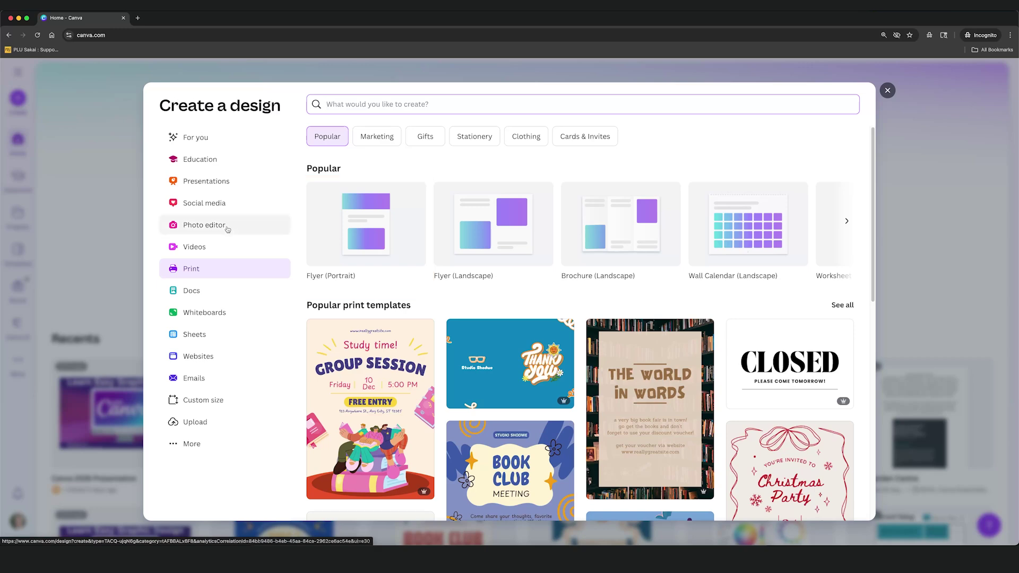
click(88, 180)
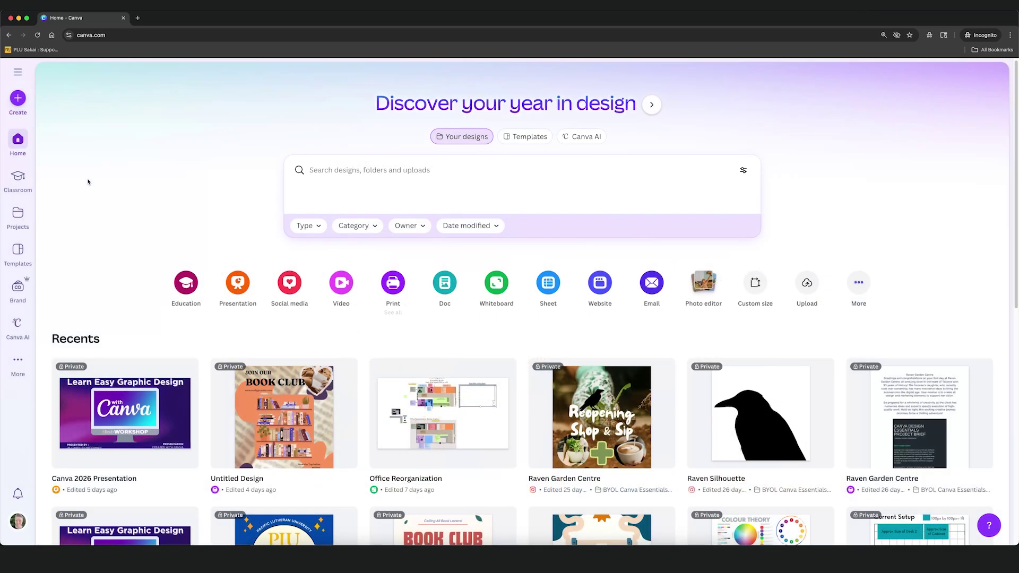
click(18, 100)
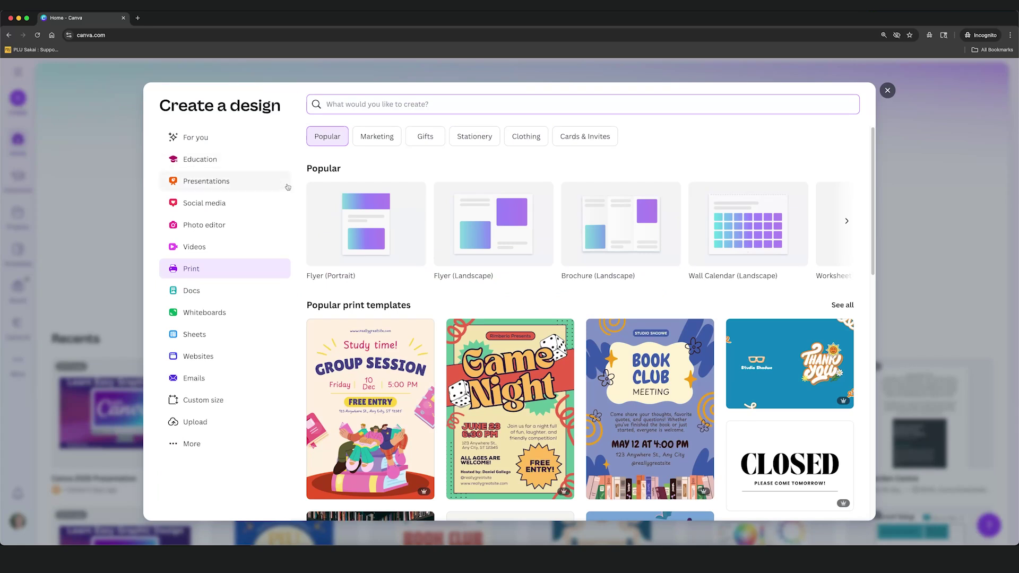
click(355, 214)
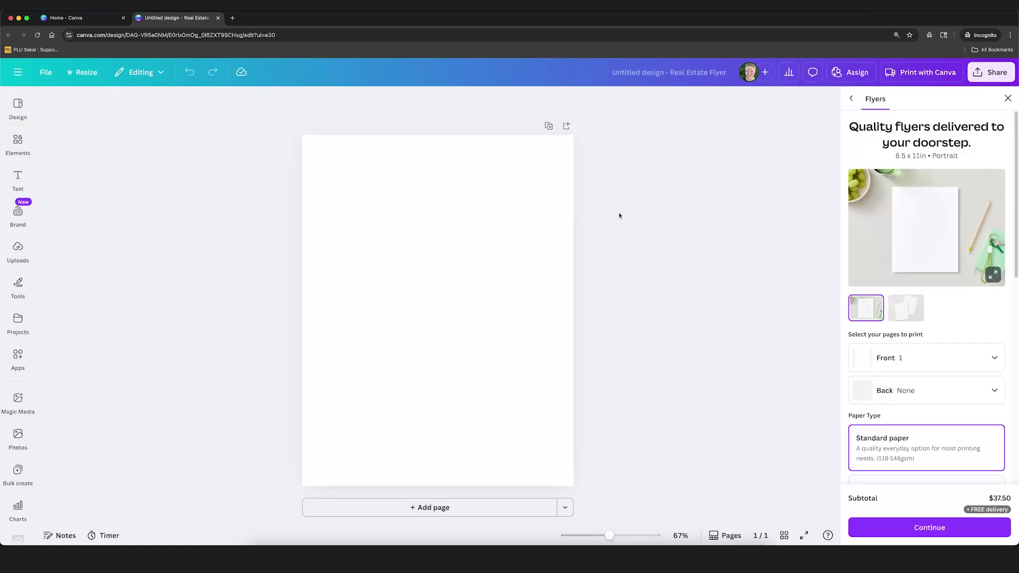
click(1007, 99)
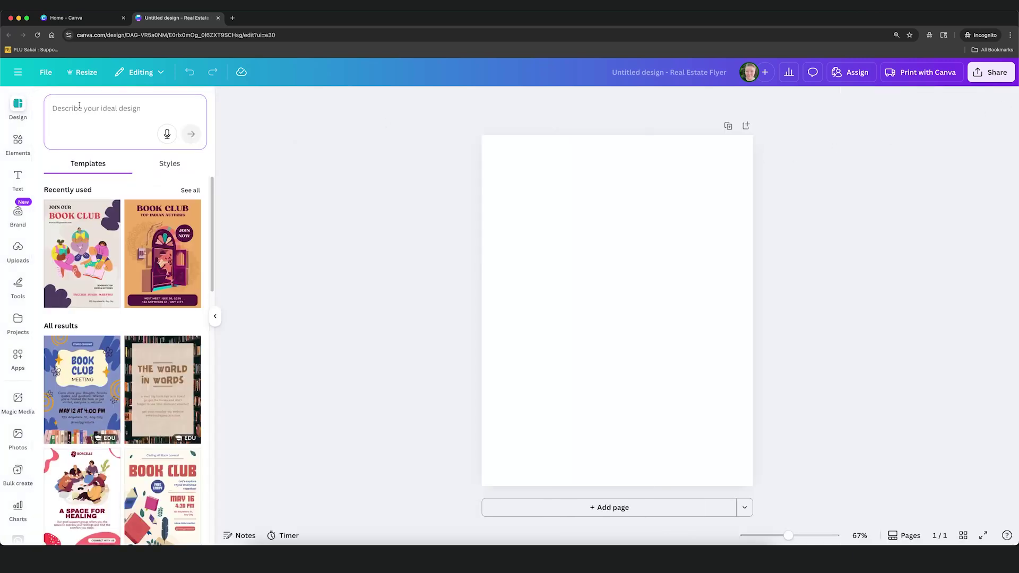
Search the templates for "book club" and apply the Blue And Cream Playful Illustrative Event Book Club Meeting Flyer.
text(book clu)
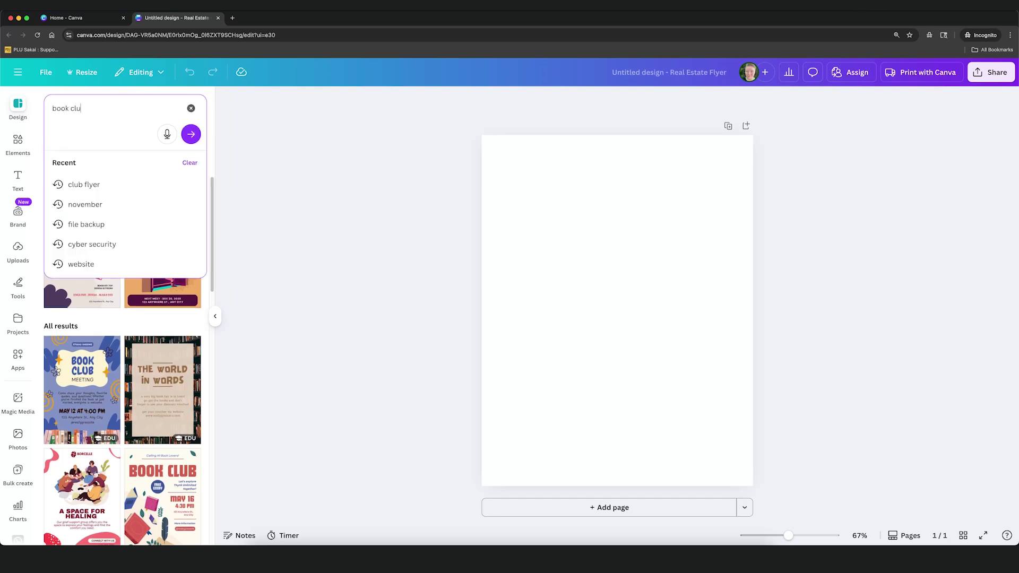
text(b)
key(Return)
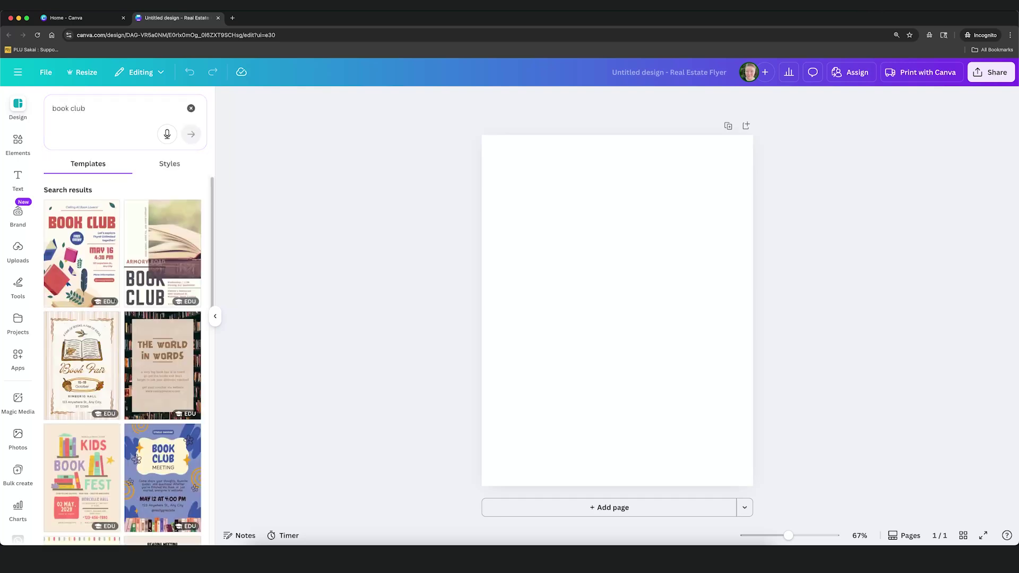
click(163, 478)
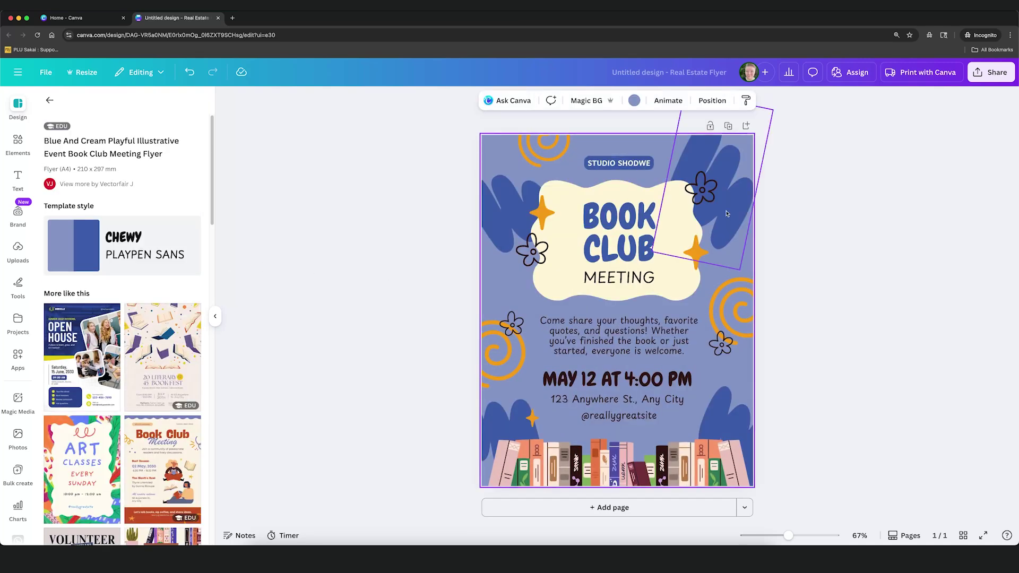
Select the BOOK CLUB heading, browse the Graphics elements and view the details of the School Stationery Seamless Pattern.
click(624, 218)
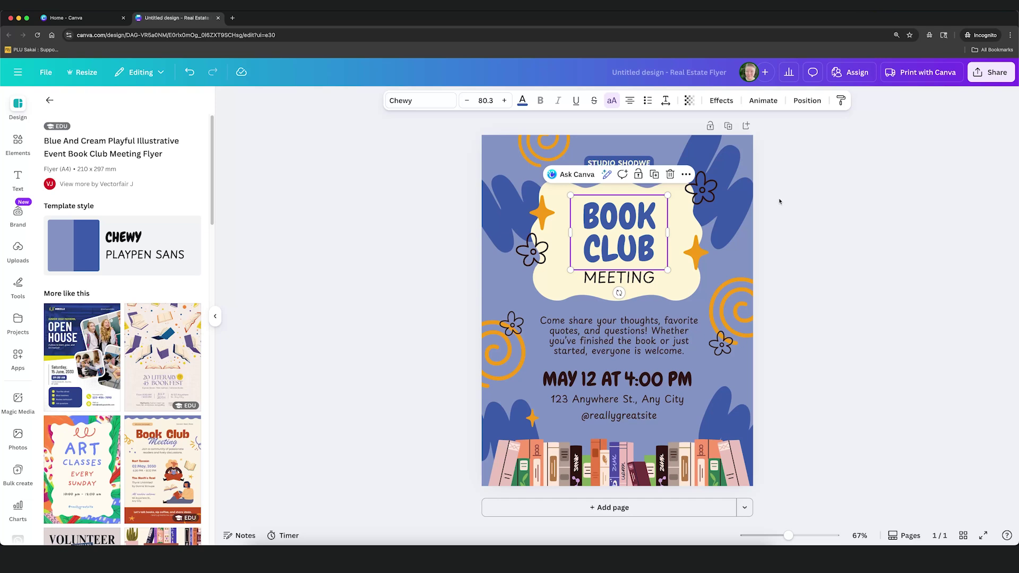
click(51, 101)
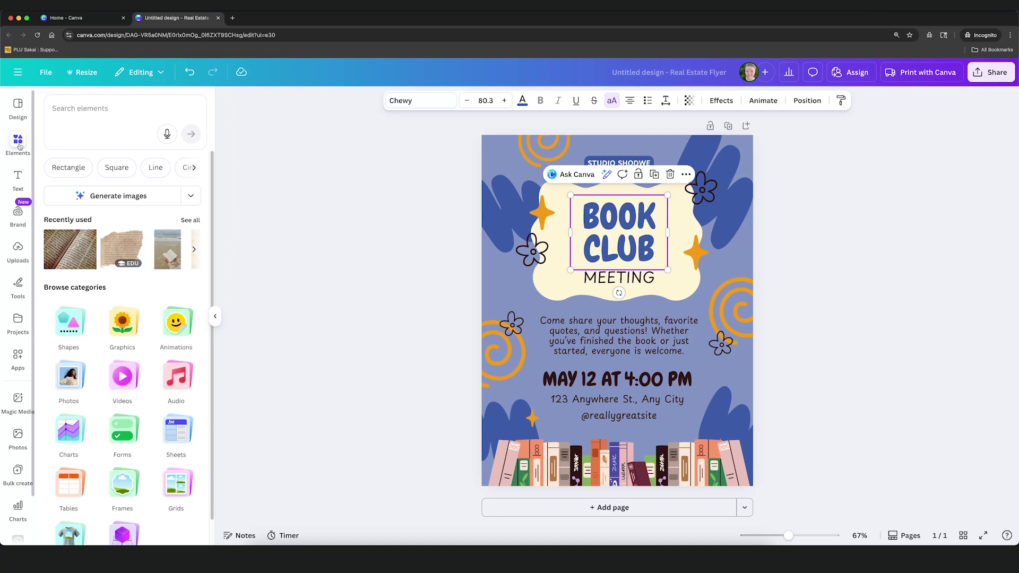
click(127, 321)
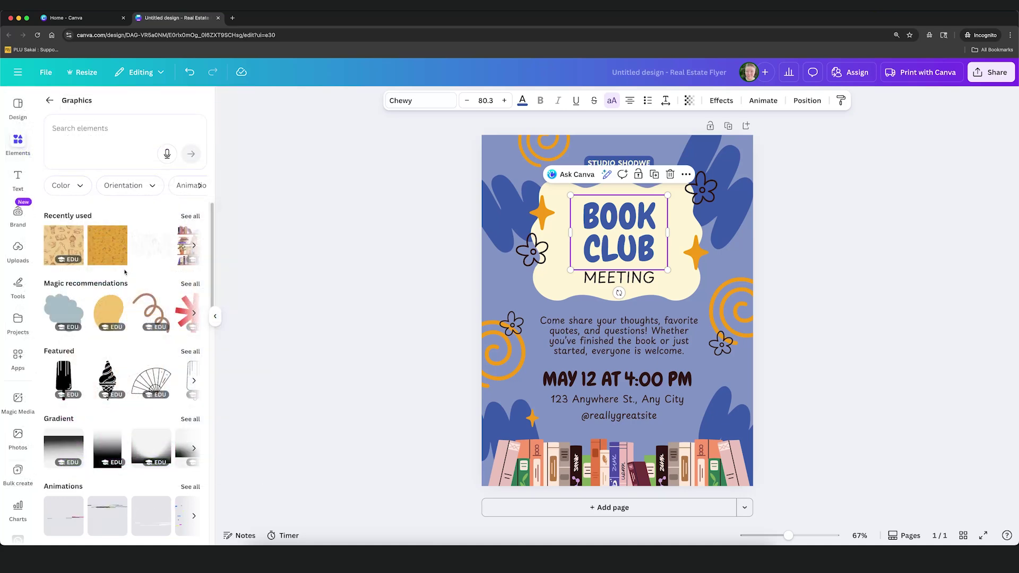
mouse_move(109, 252)
click(119, 235)
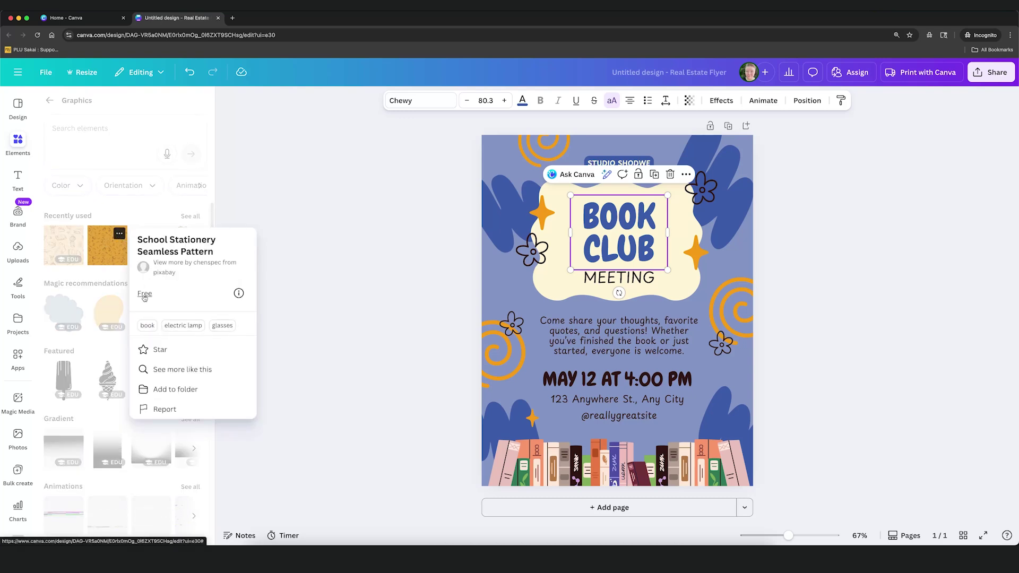
click(321, 294)
Select the blue brush-stroke graphic beside the BOOK CLUB heading and view its image editing and colour options.
click(498, 230)
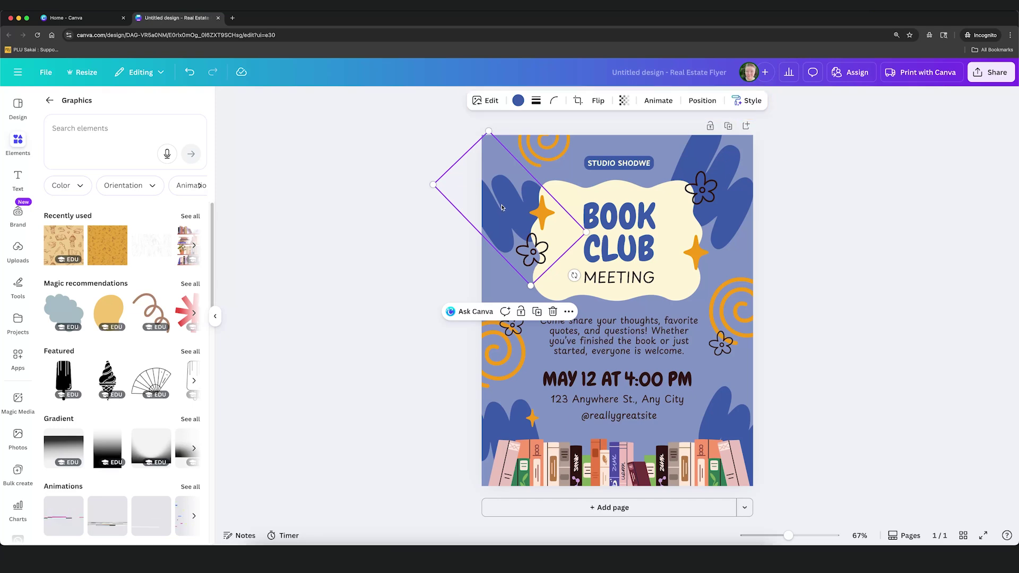
click(486, 101)
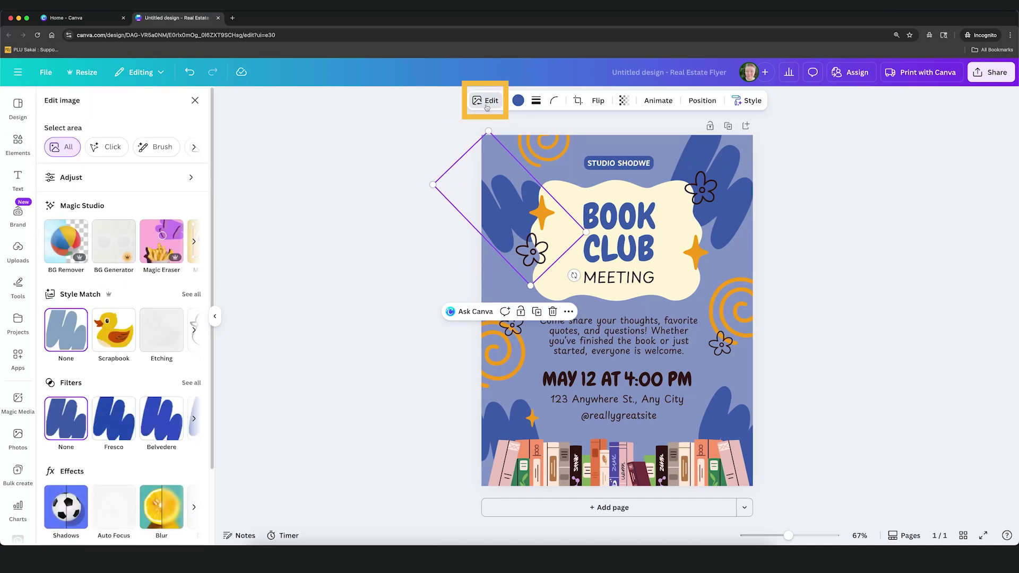
click(518, 101)
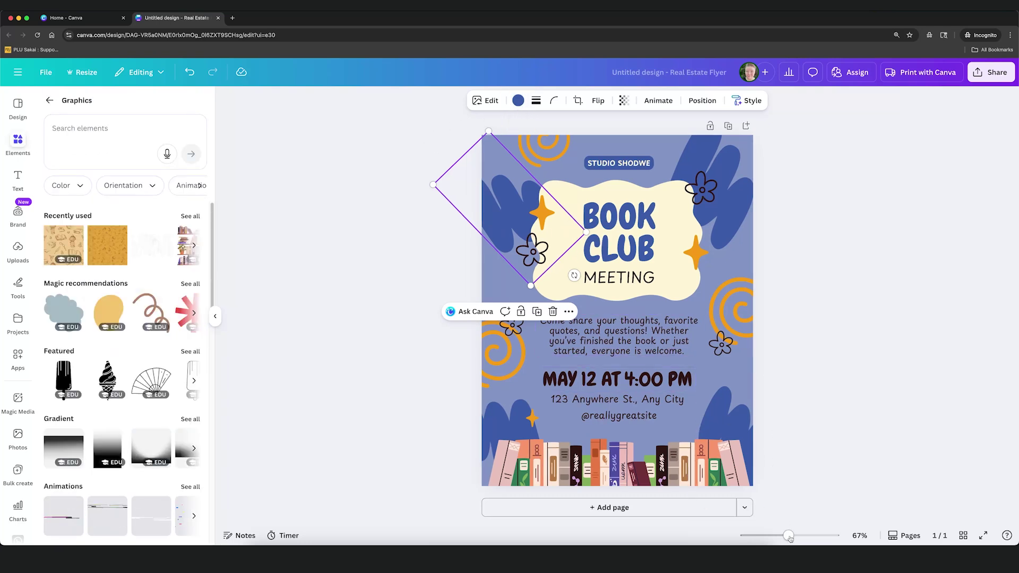
Duplicate the book club flyer page and add a new page without the flyer's content after the copy.
drag(790, 537, 788, 537)
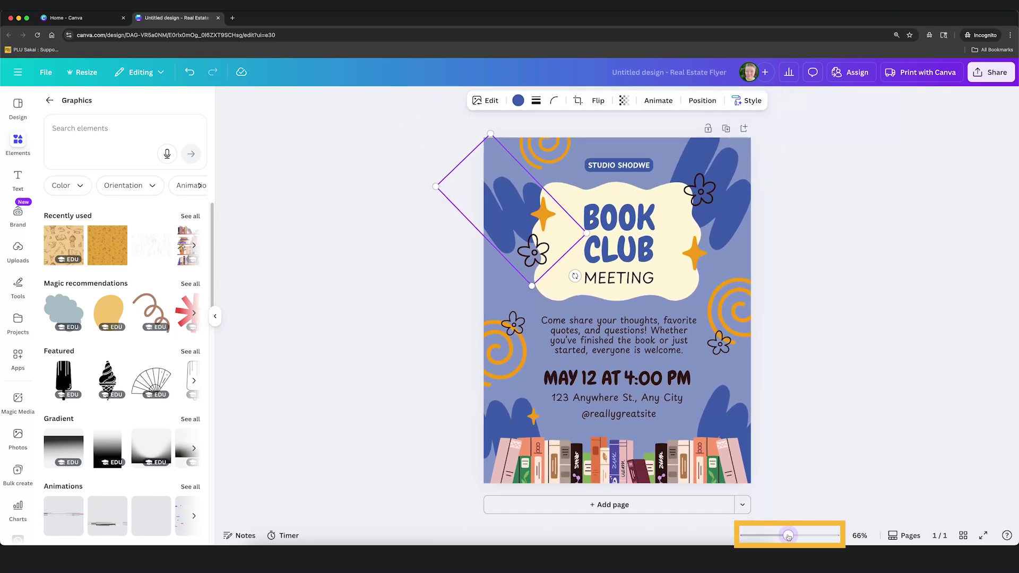
click(799, 450)
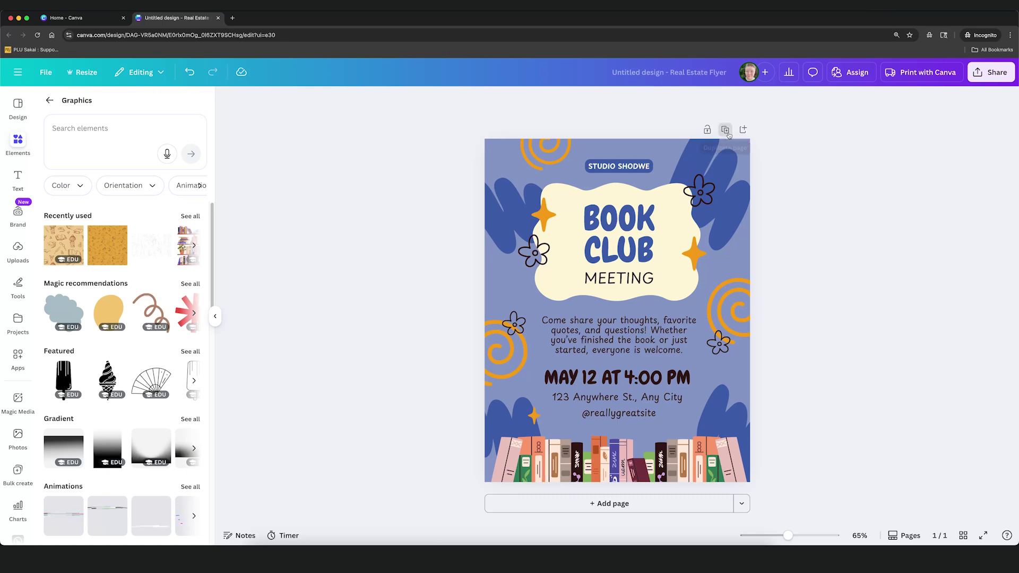
click(729, 136)
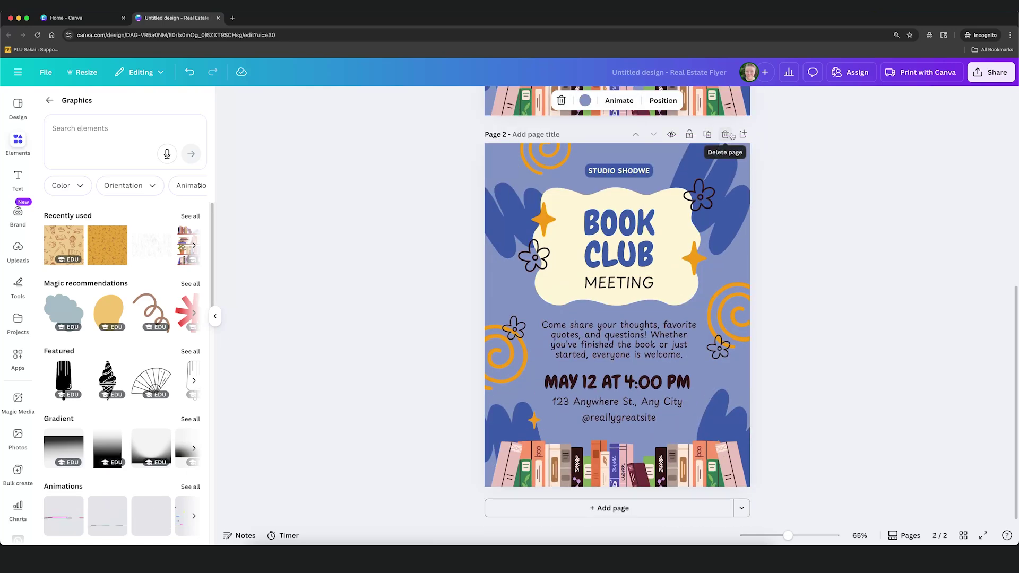
click(744, 135)
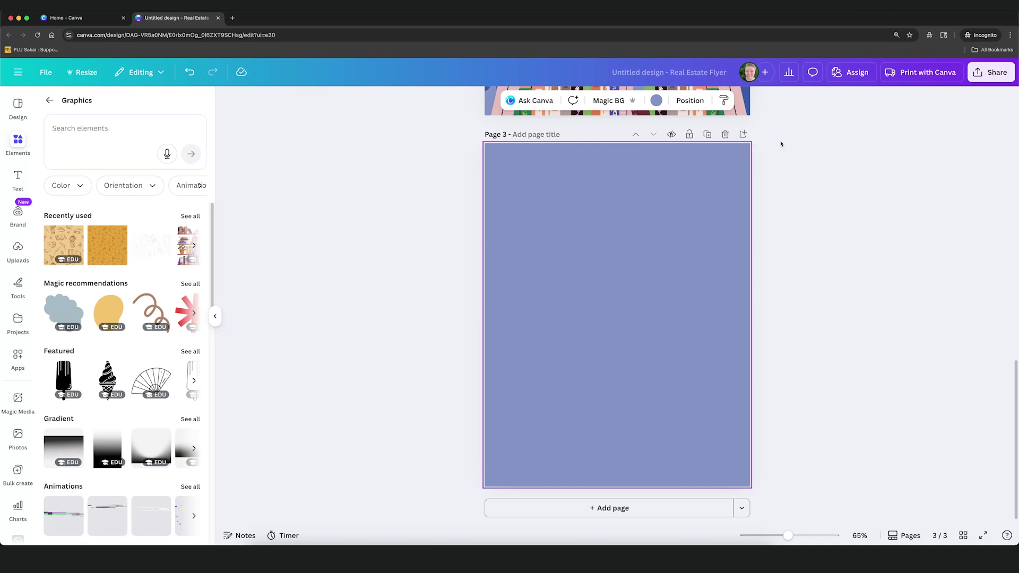
Lock page 2, the duplicated book club flyer, against editing and check the lock on its blue brush-stroke graphic.
scroll(781, 145, up, 10)
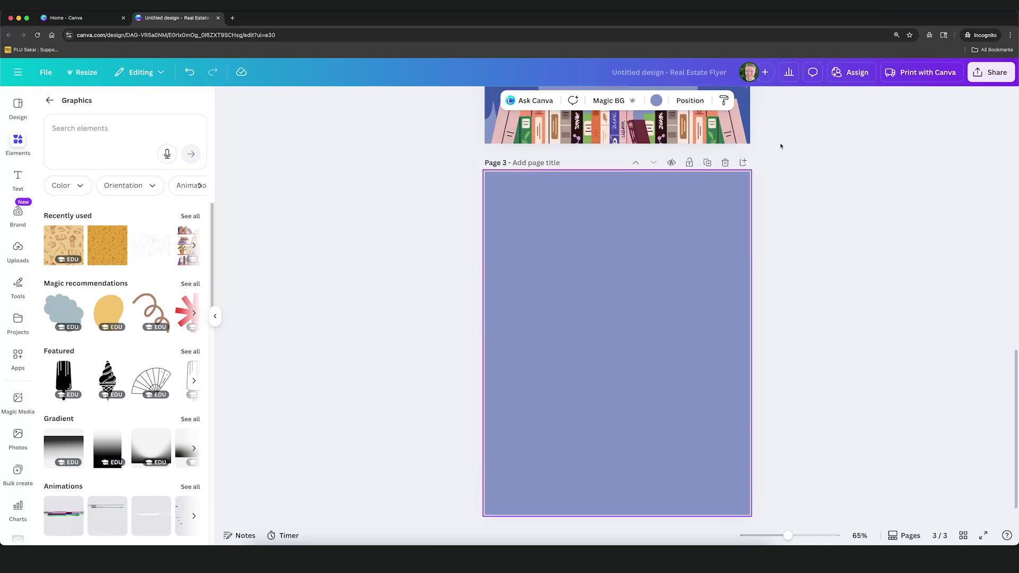
click(689, 203)
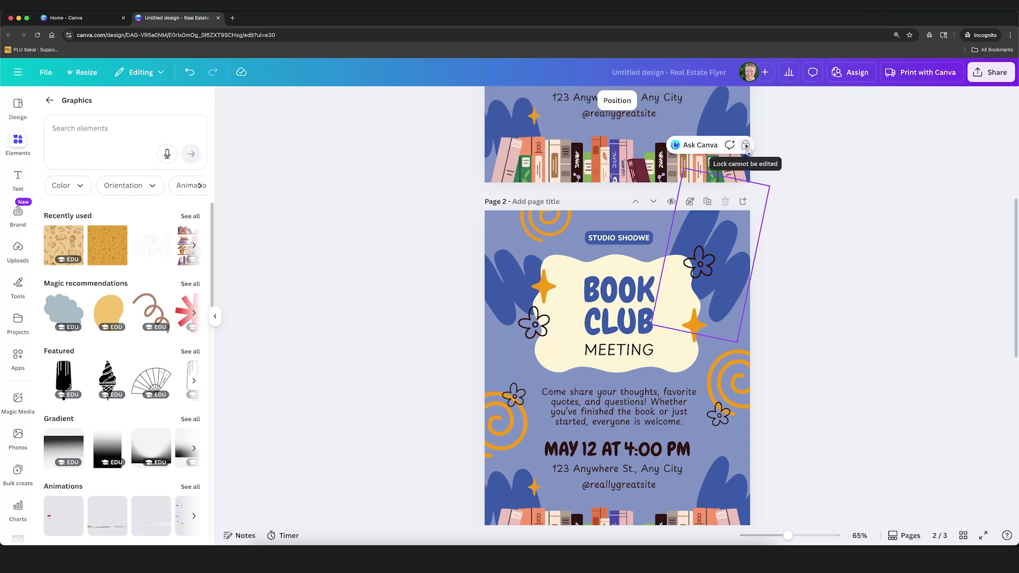
click(844, 172)
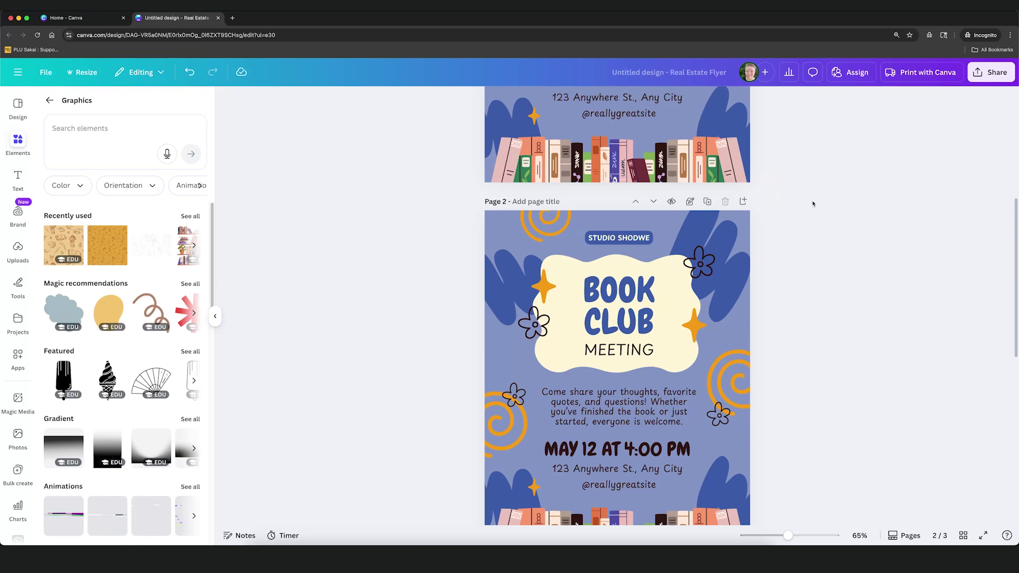
Select the BOOK CLUB heading and the blue brush-stroke graphic on page 1 and view the graphic's layer and page alignment options.
scroll(813, 203, up, 5)
click(632, 216)
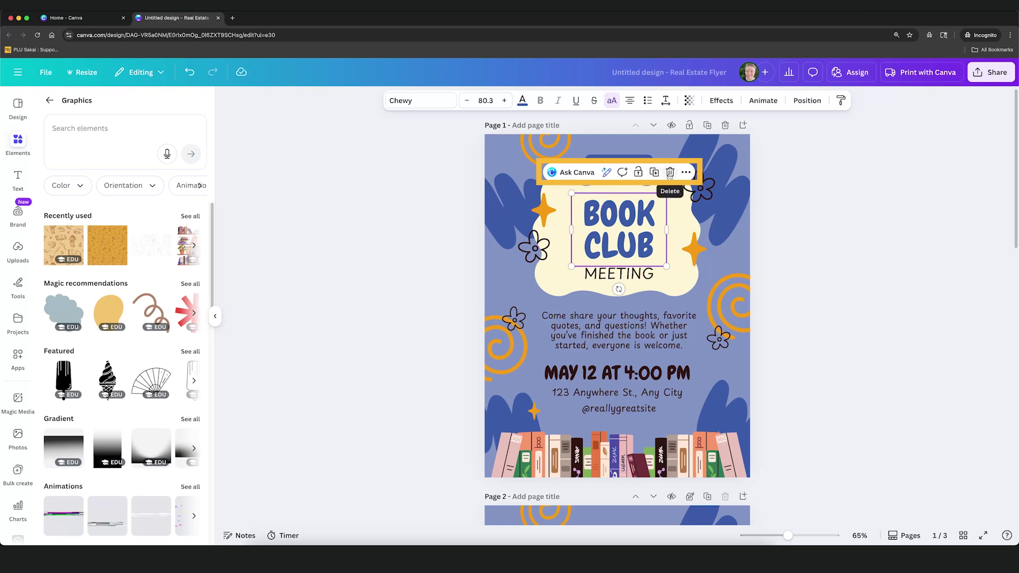
click(728, 214)
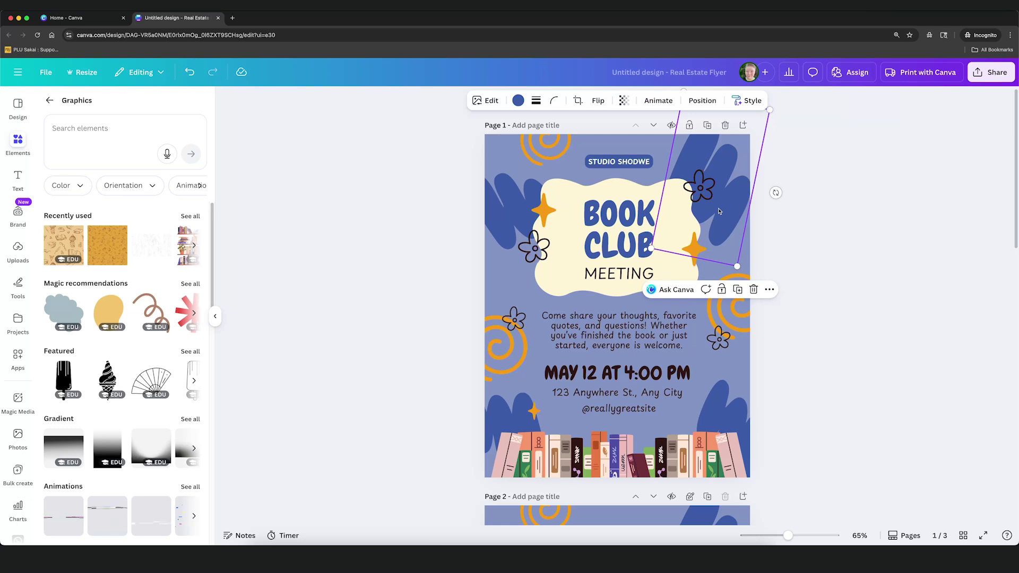
right_click(719, 212)
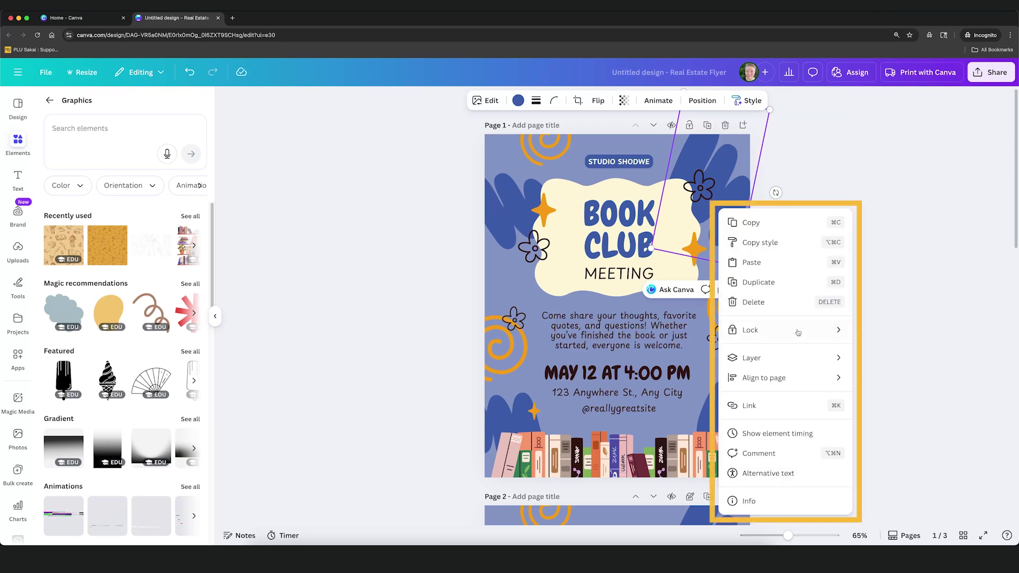
mouse_move(813, 357)
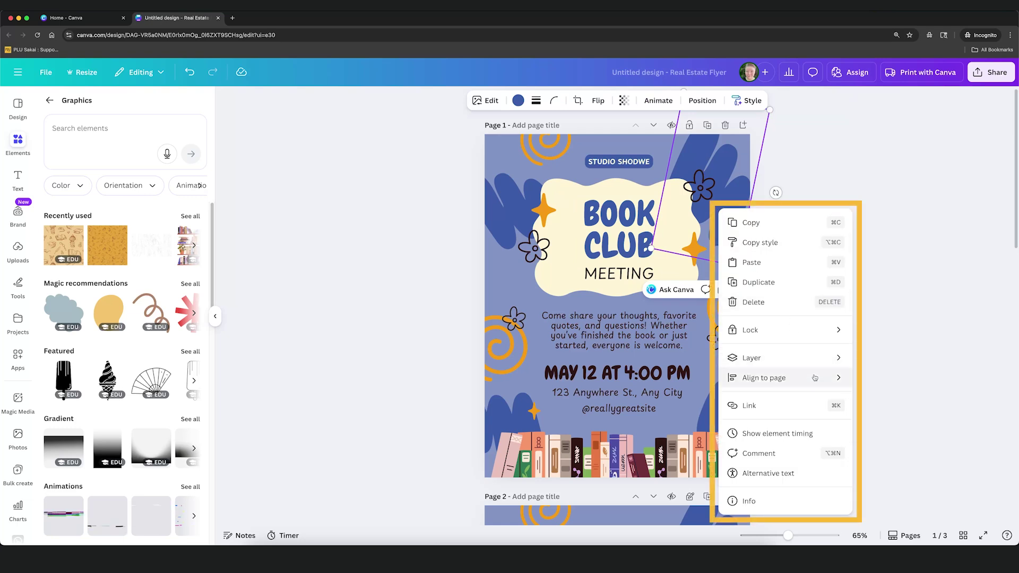
mouse_move(815, 377)
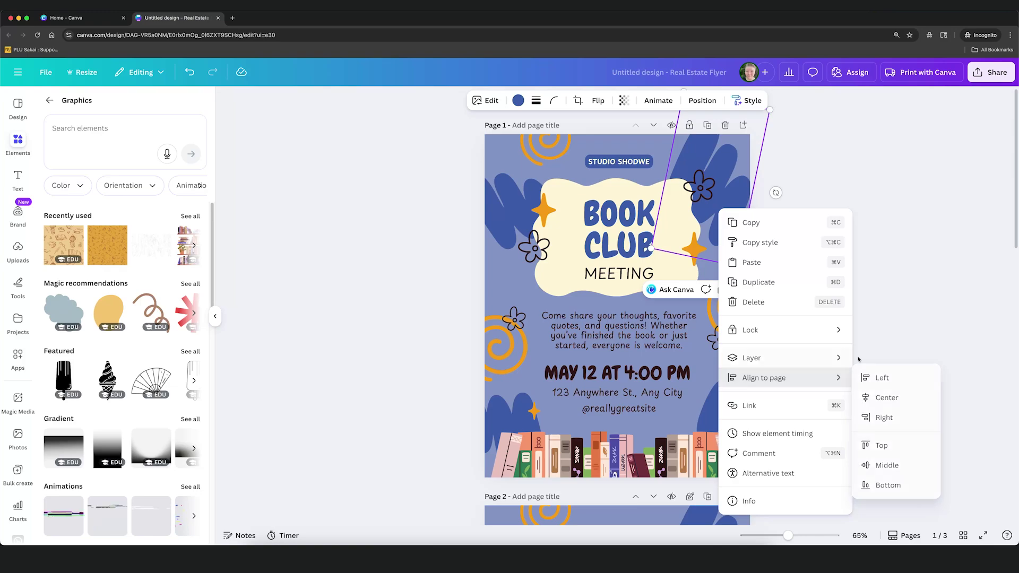
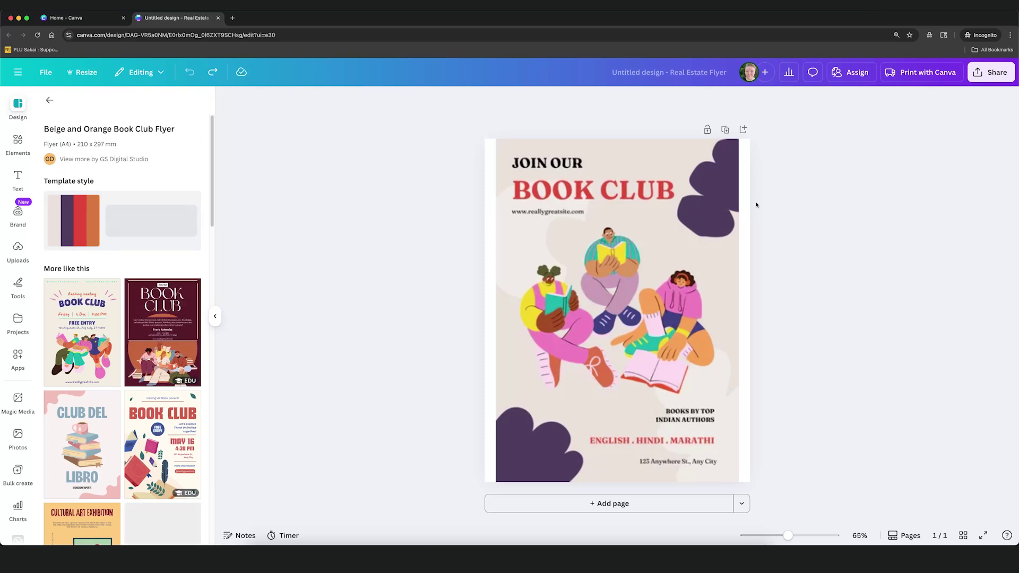
Shuffle the Beige and Orange Book Club Flyer's template style colours several times.
click(784, 204)
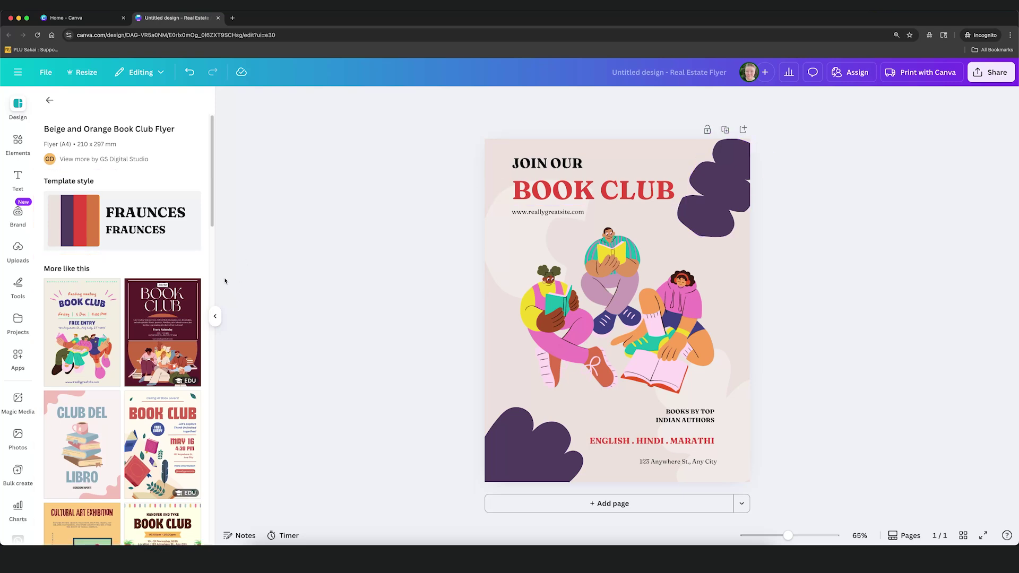
scroll(212, 221, down, 3)
scroll(215, 215, up, 3)
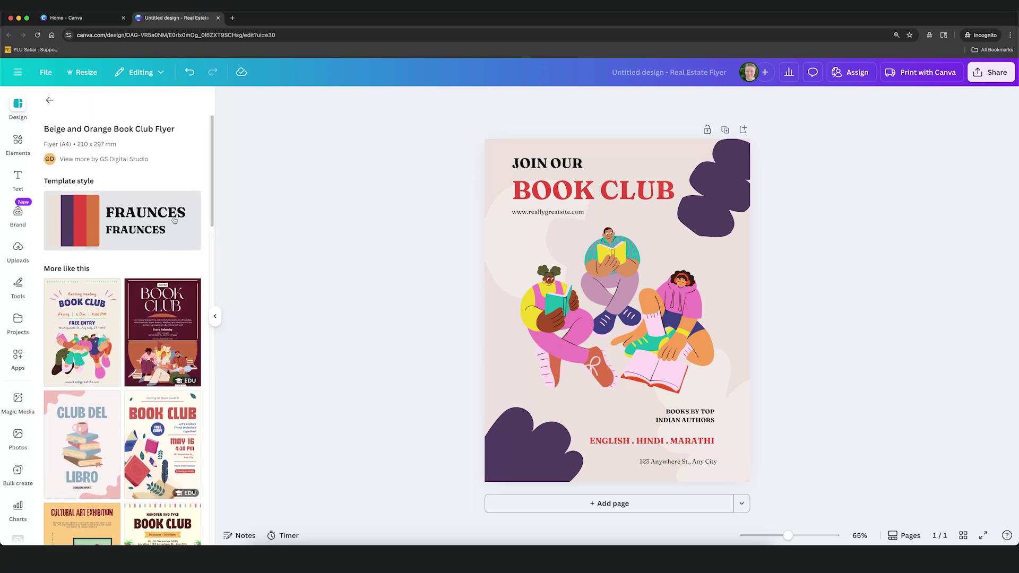
click(175, 220)
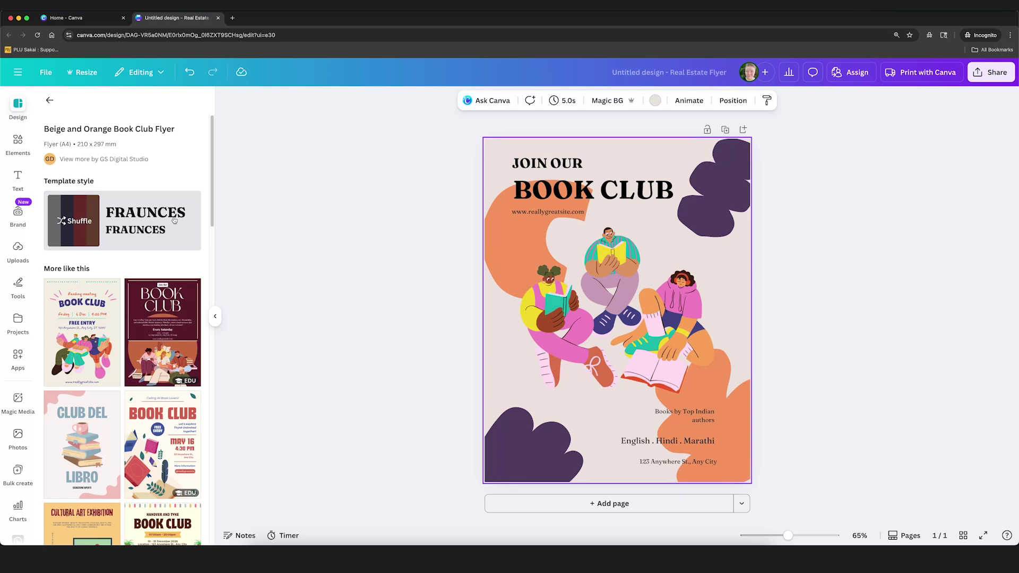
click(174, 220)
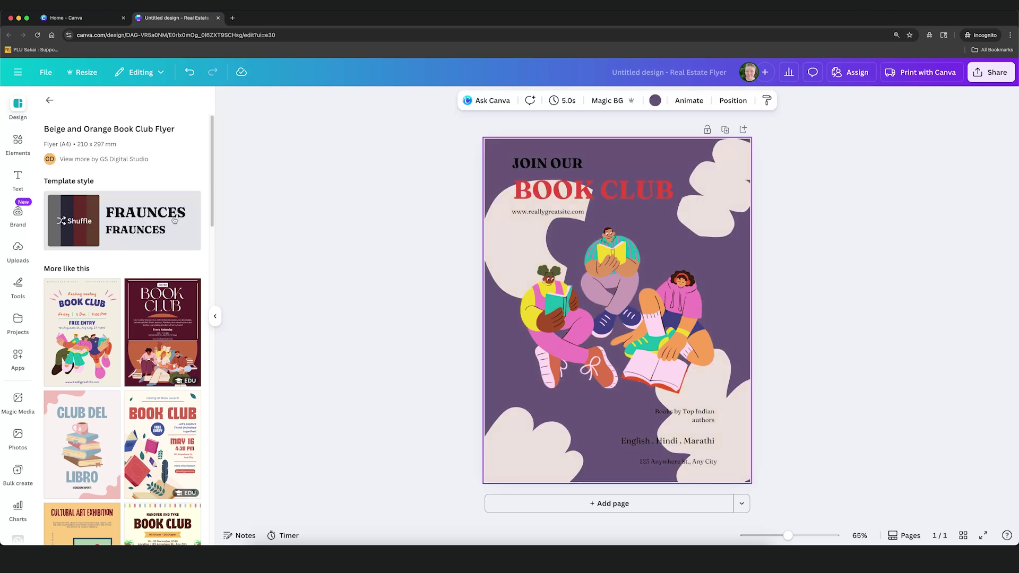
click(174, 219)
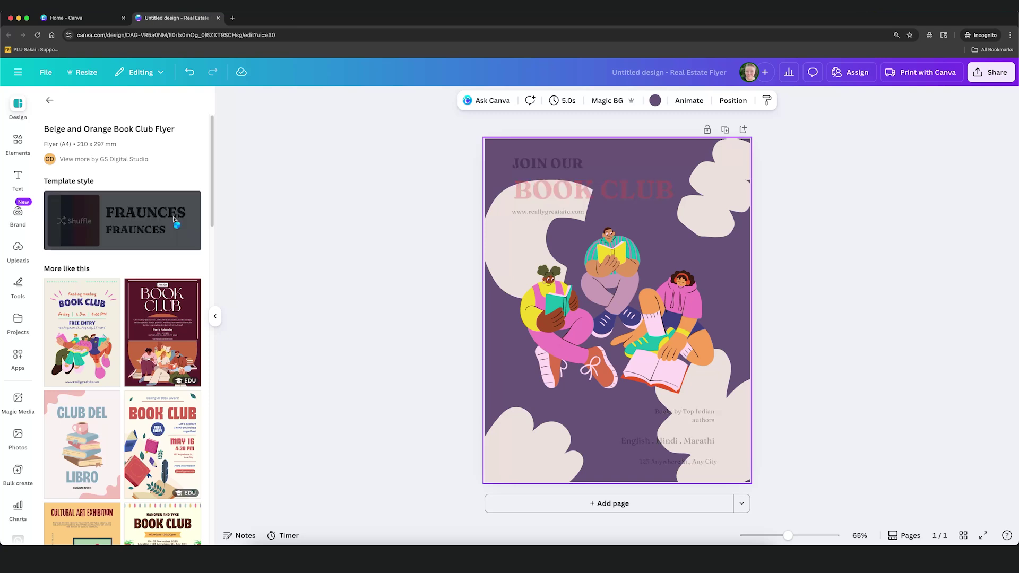
Move the BOOK CLUB heading up closer to JOIN OUR and resize its text box, giving a font size of 62.
click(671, 198)
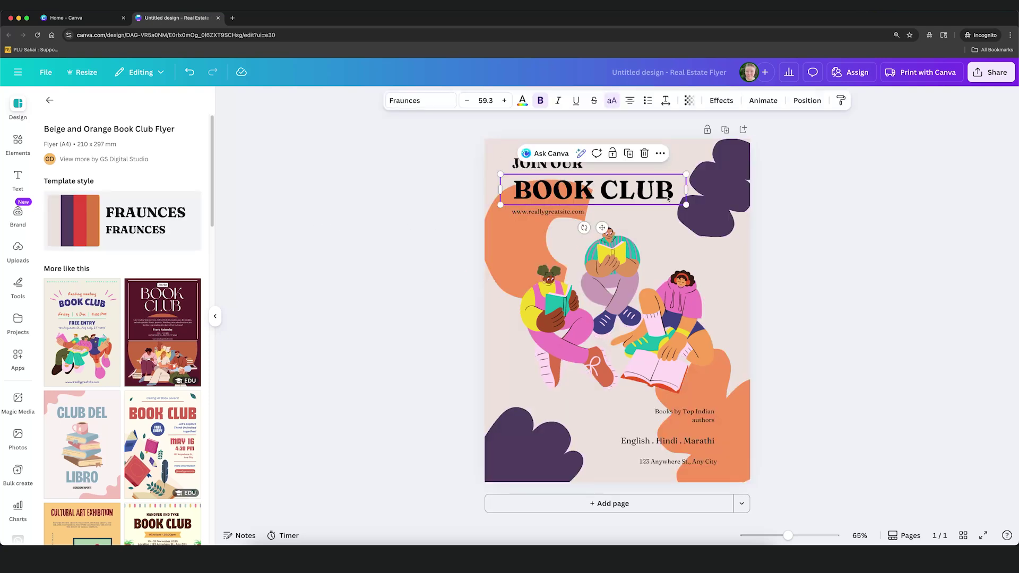
drag(658, 193, 658, 183)
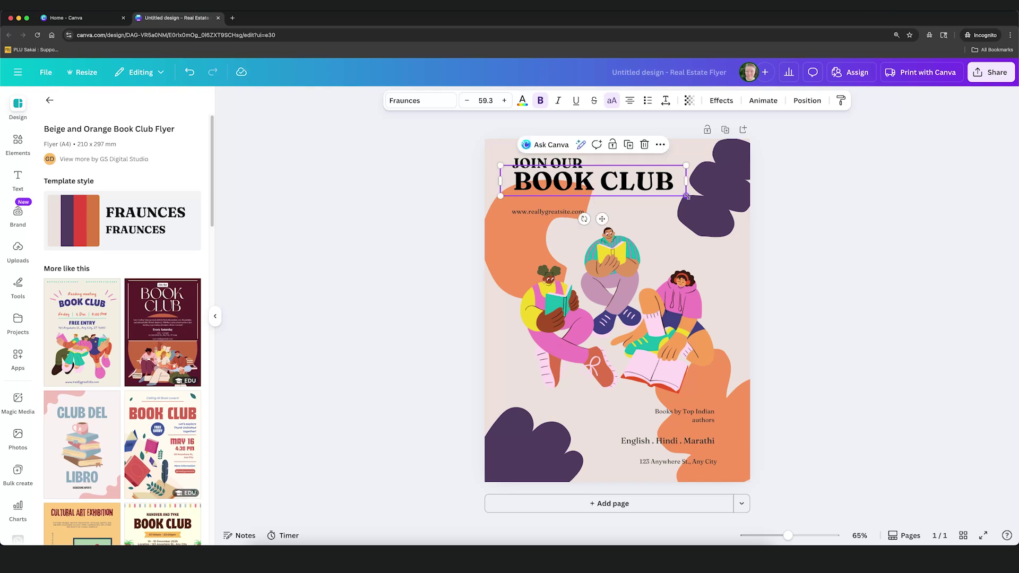
mouse_move(687, 197)
mouse_down()
mouse_move(706, 207)
mouse_move(695, 200)
mouse_up()
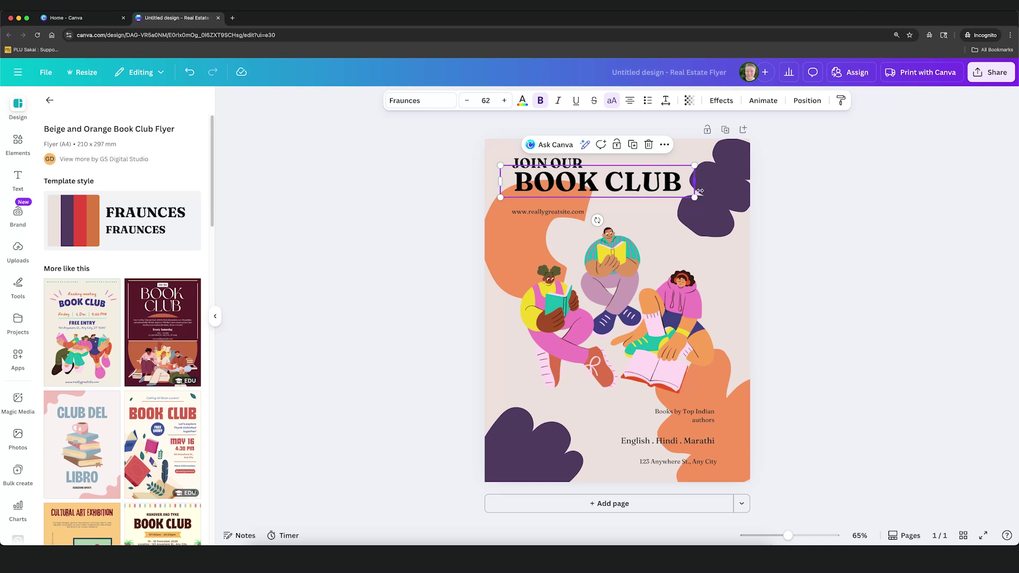
mouse_move(699, 183)
mouse_down()
mouse_move(653, 184)
mouse_move(682, 188)
mouse_up()
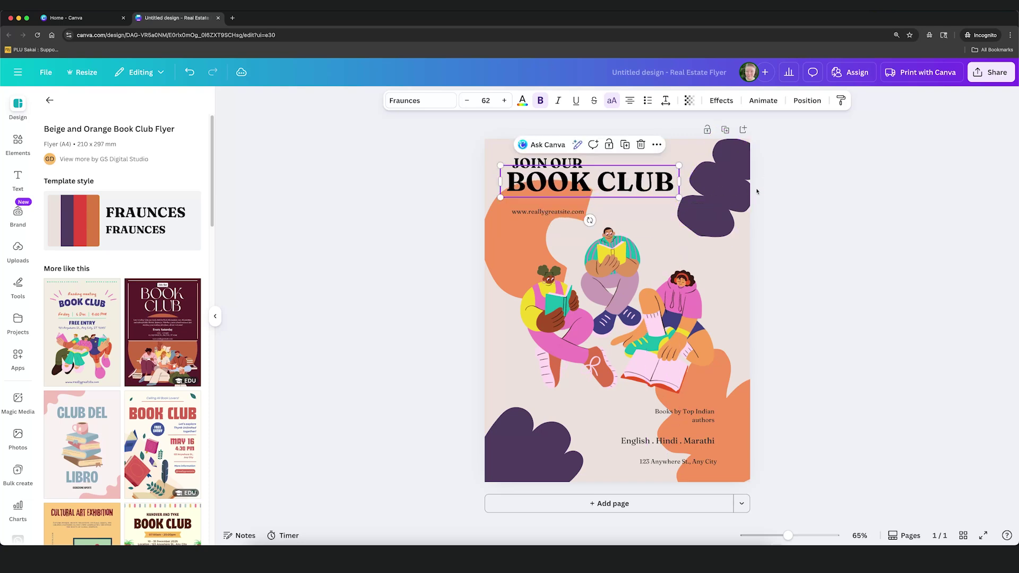
View the text effects for the BOOK CLUB heading and shift it slightly right to line up with JOIN OUR.
click(723, 103)
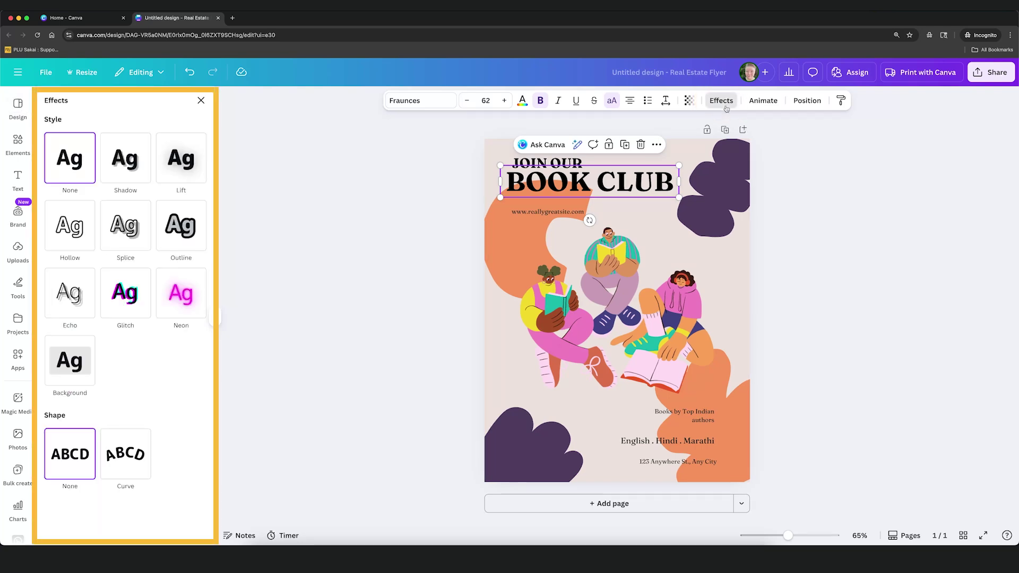
drag(624, 187, 631, 187)
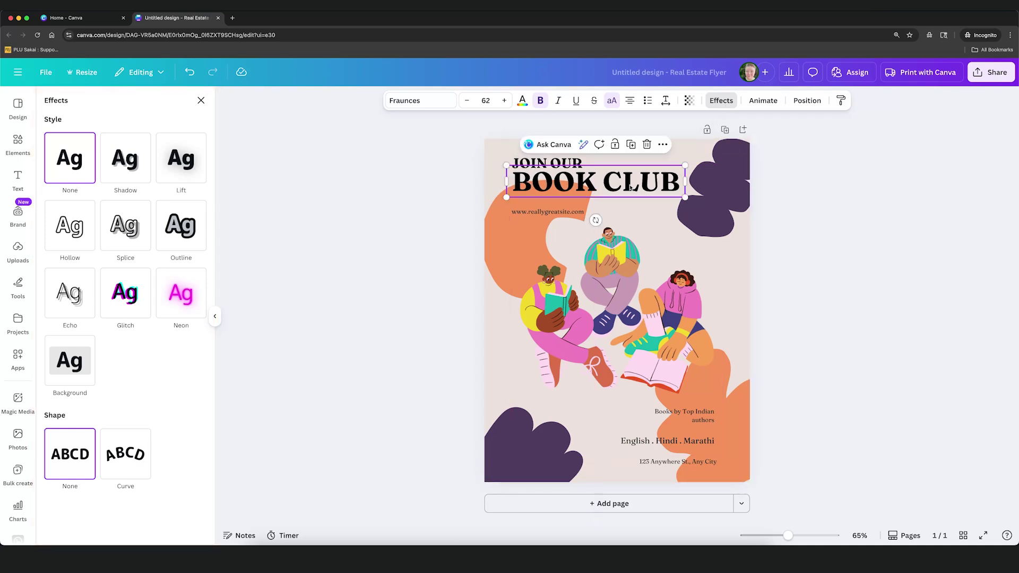
click(774, 194)
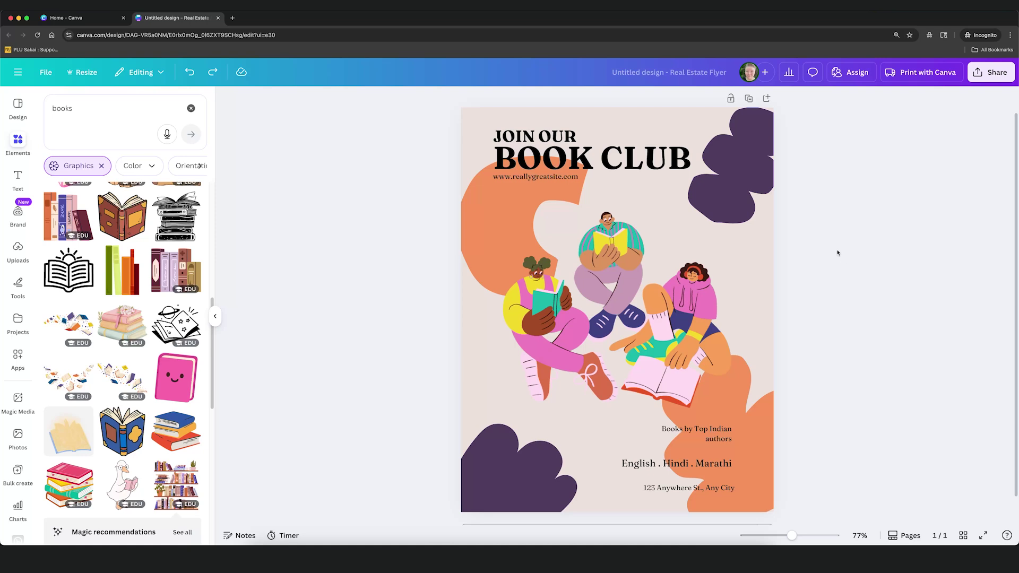
Search the elements for "books", show all graphics and add the four-shelf bookshelf graphic to the flyer.
click(191, 107)
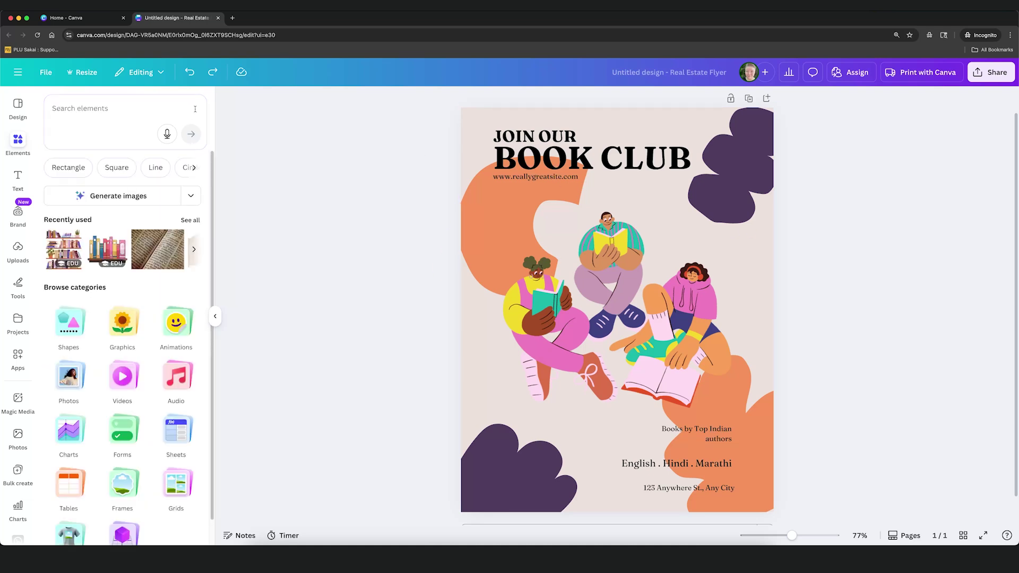
click(193, 108)
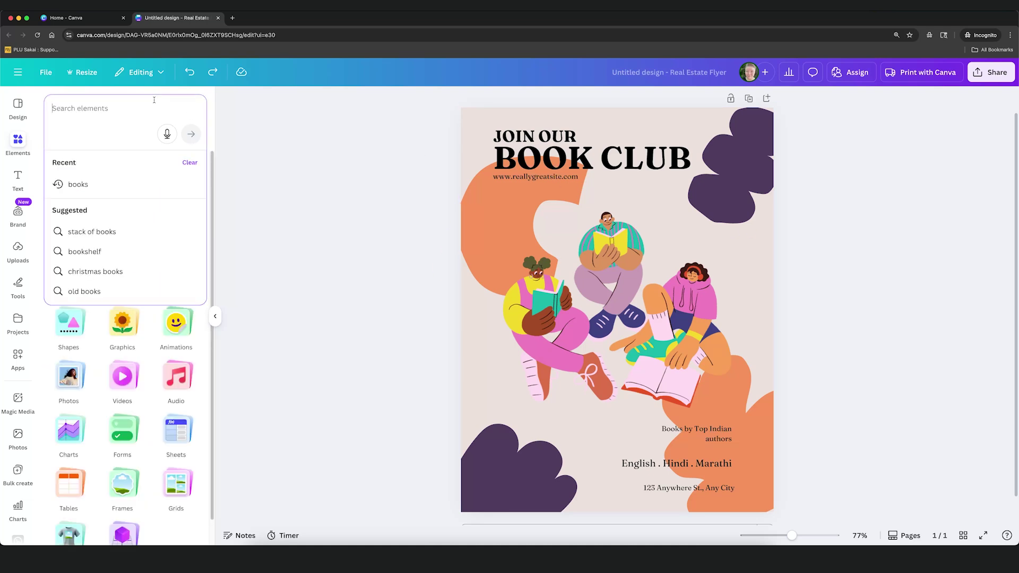
text(books)
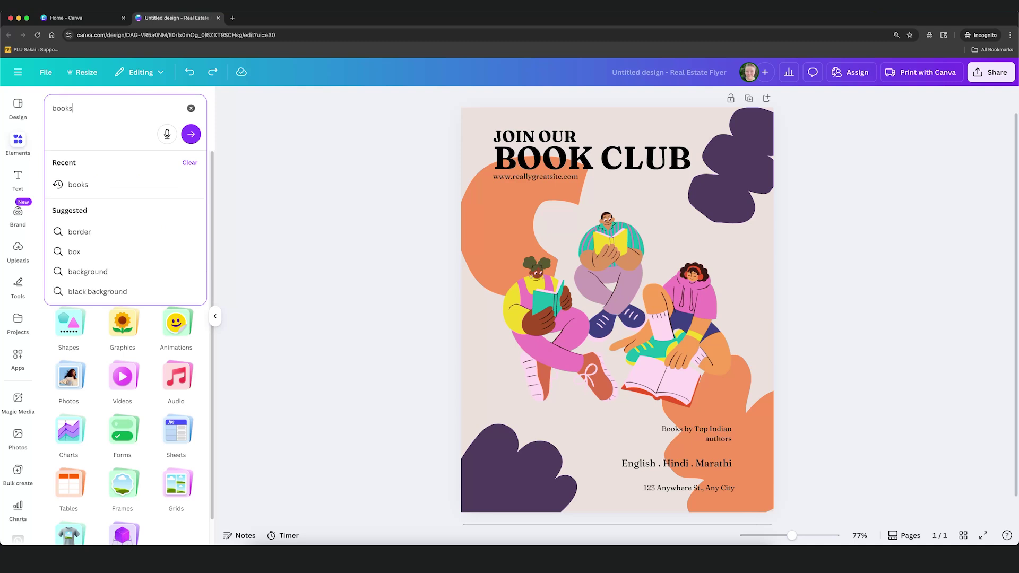
key(Return)
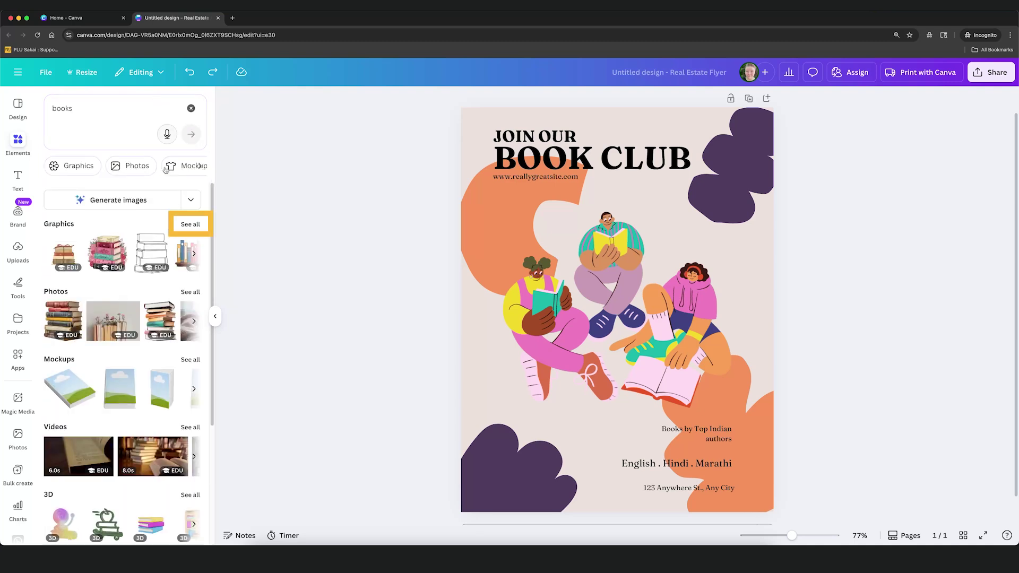
click(193, 228)
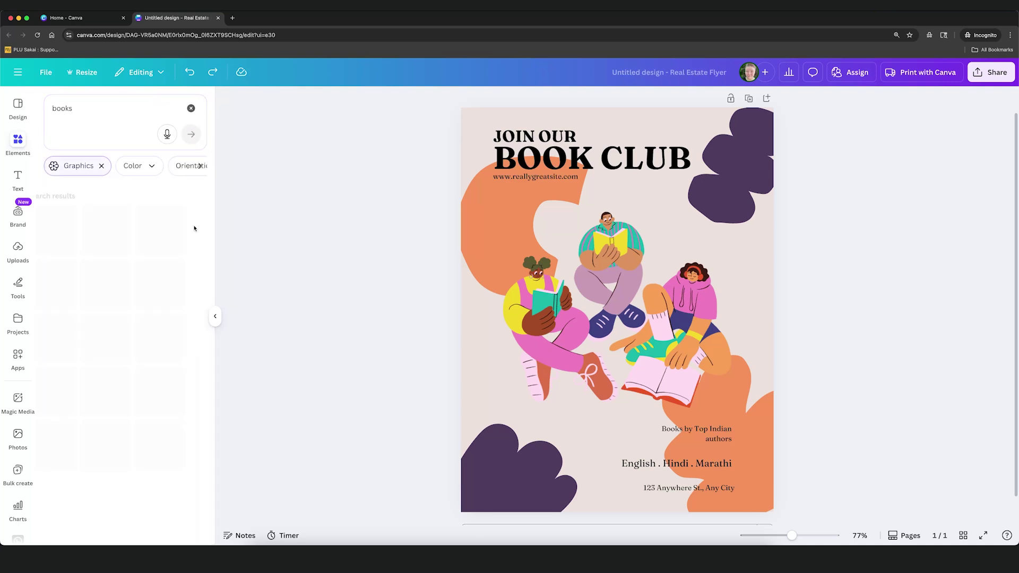
scroll(195, 228, down, 5)
click(178, 392)
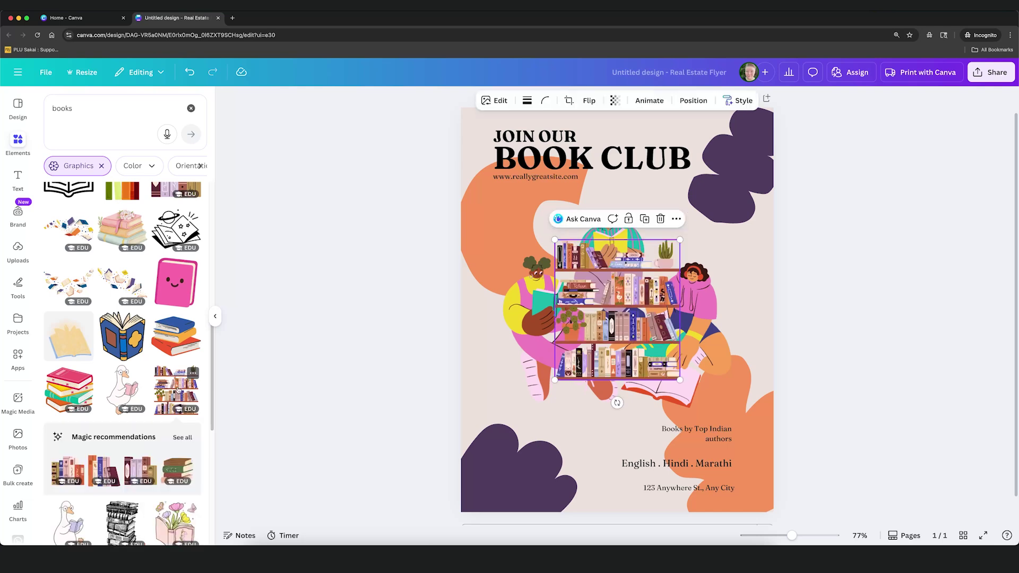
Move the bookshelf off-centre over the reader with the teal book and align it to the page's center and middle.
drag(600, 327, 561, 360)
right_click(564, 360)
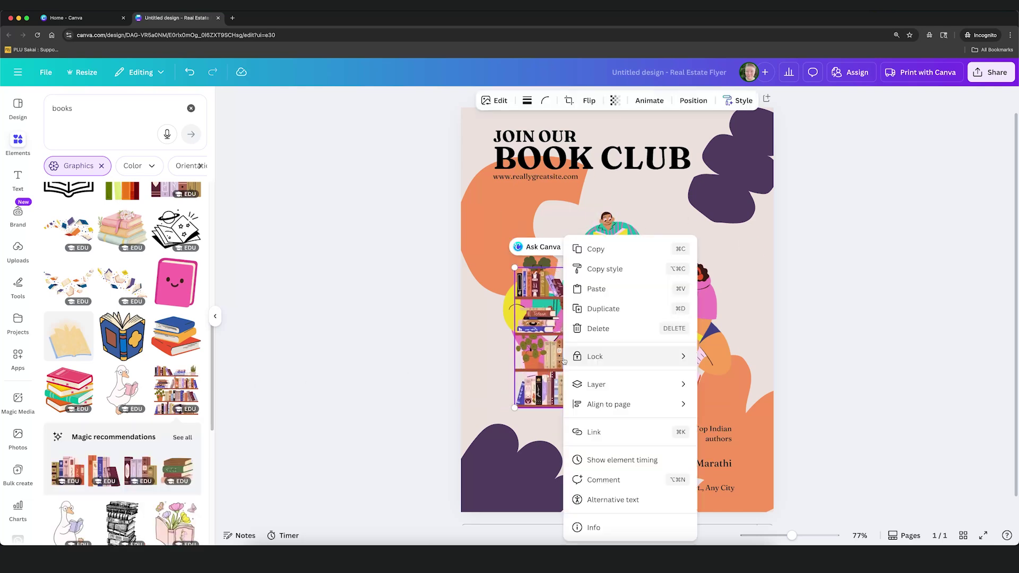
mouse_move(651, 412)
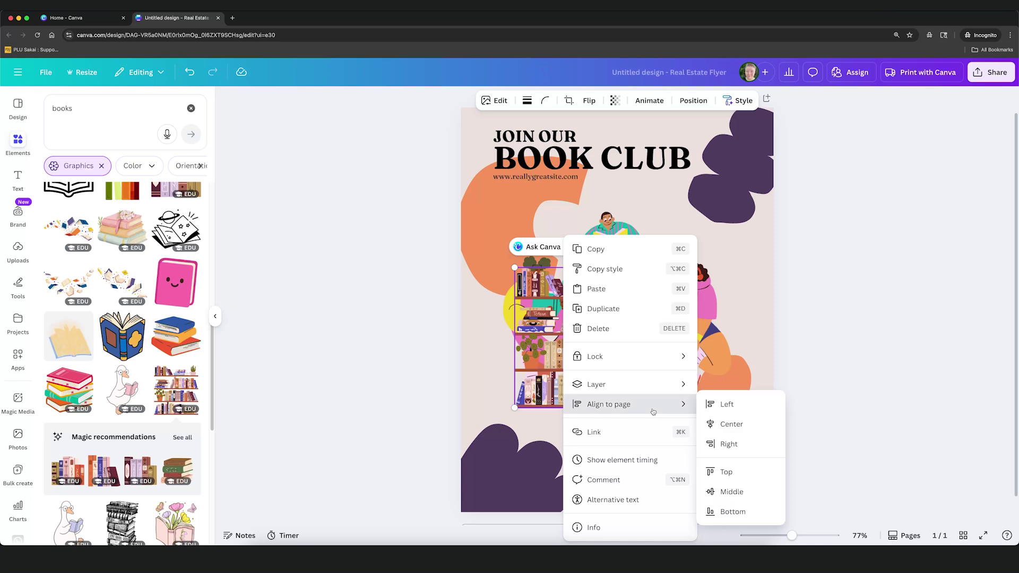
click(721, 424)
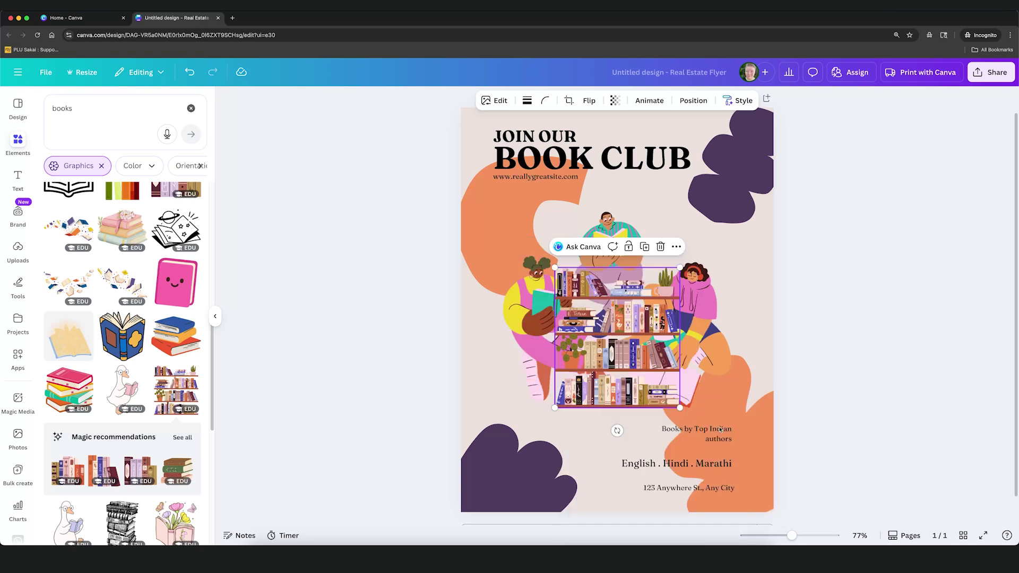
right_click(644, 361)
mouse_move(706, 404)
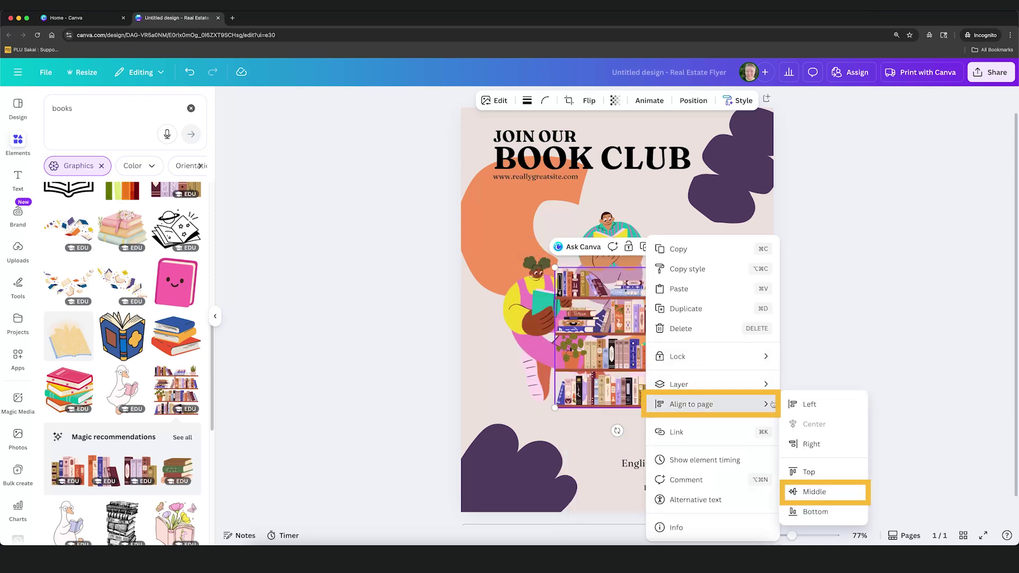
click(814, 492)
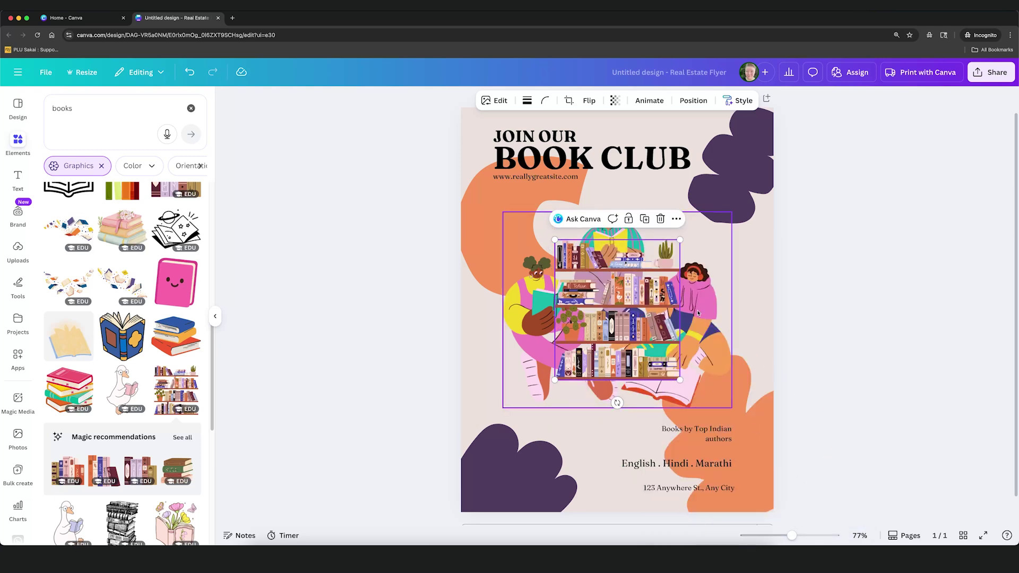
Send the bookshelf one layer backward and bring it forward again, twice.
key(super+bracketleft)
key(super+bracketright)
key(super+bracketleft)
key(super+bracketright)
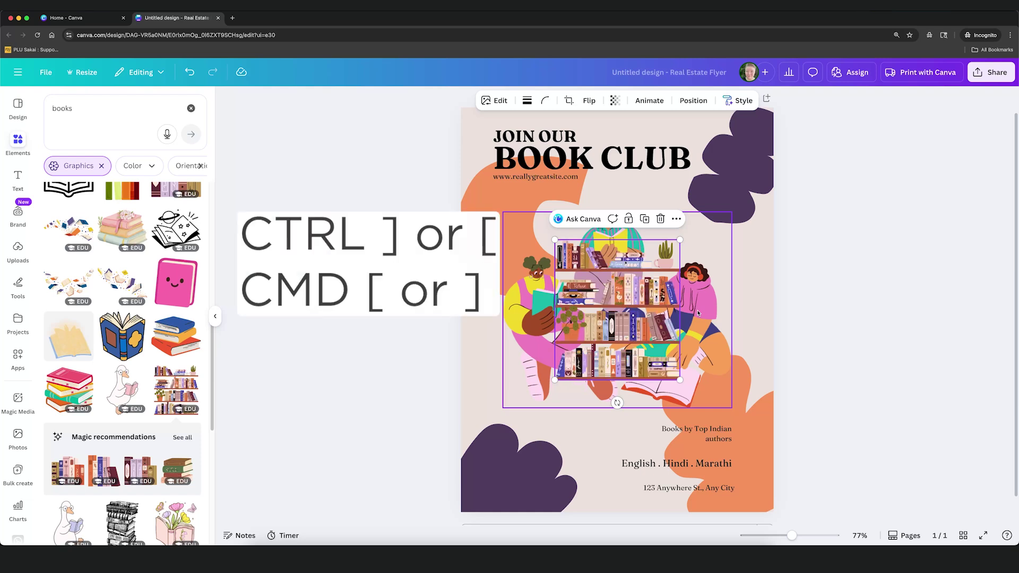
View the layer options for the bookshelf graphic and show the list of all layers on the flyer.
right_click(674, 328)
mouse_move(760, 392)
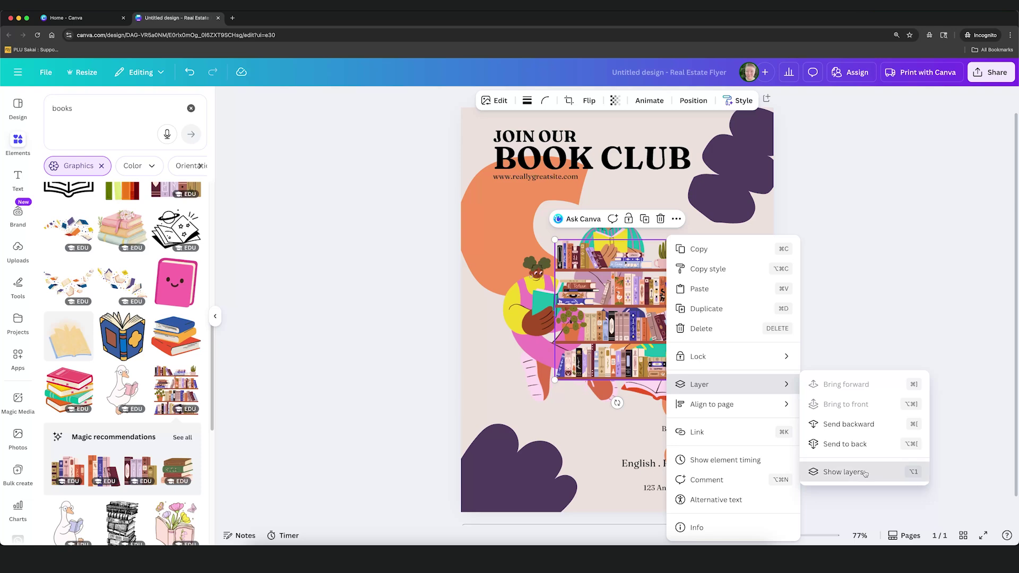
click(844, 472)
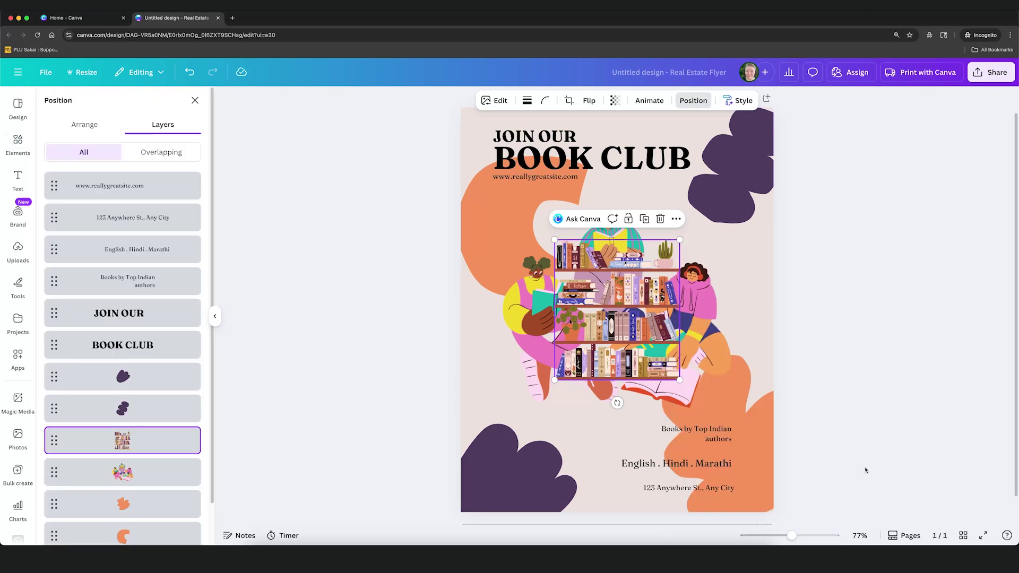
Raise the three-readers graphic's layer to just below the BOOK CLUB text and shrink it onto the purple shape in the flyer's lower-left corner.
click(166, 473)
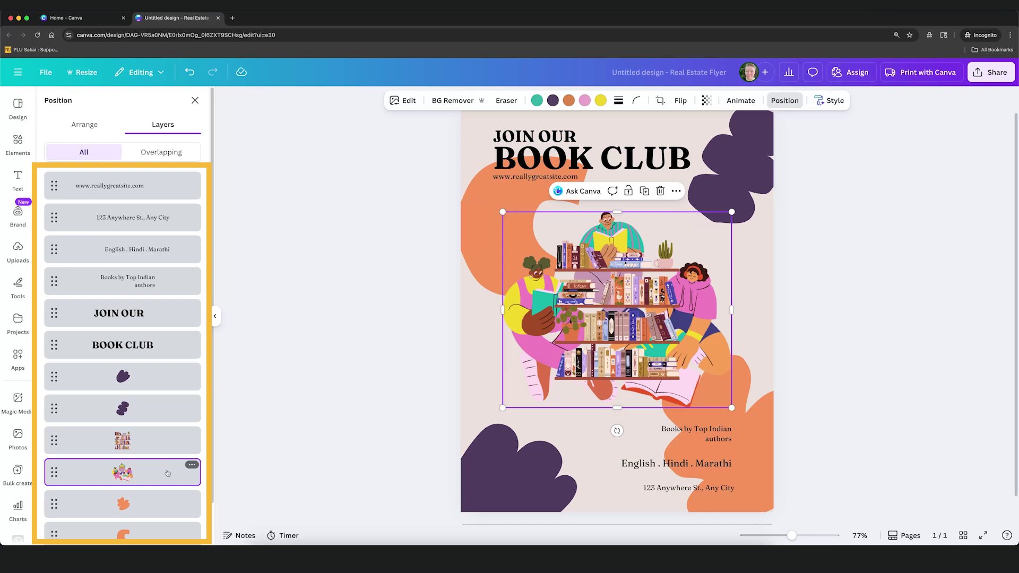
drag(135, 478, 133, 361)
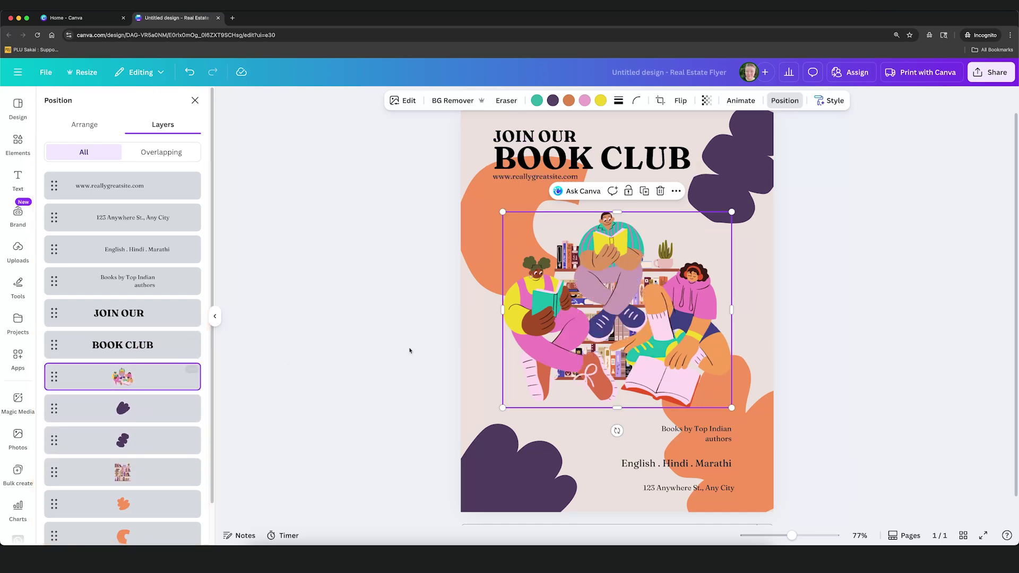
drag(731, 212, 574, 320)
drag(542, 363, 505, 464)
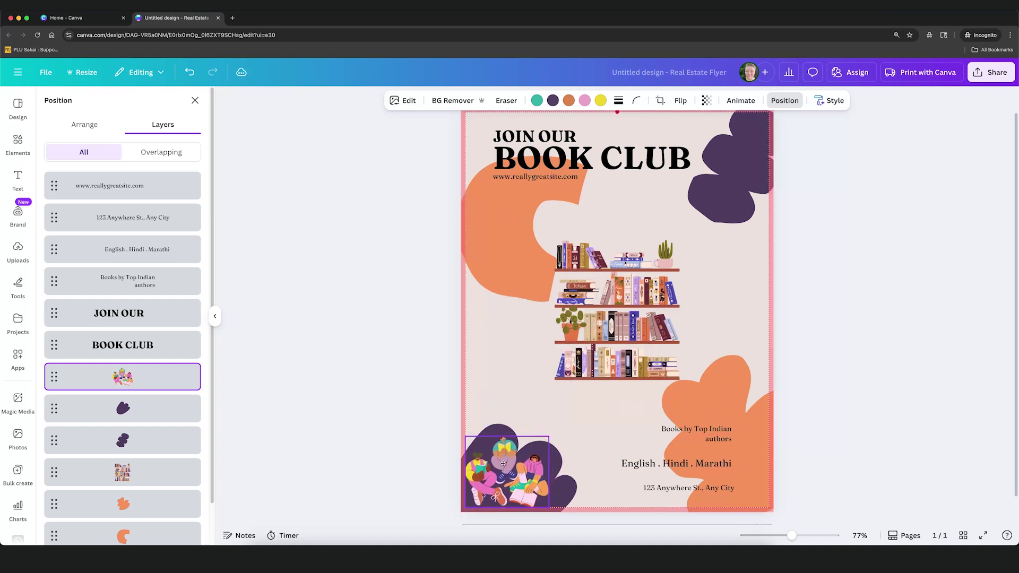
drag(548, 436, 545, 443)
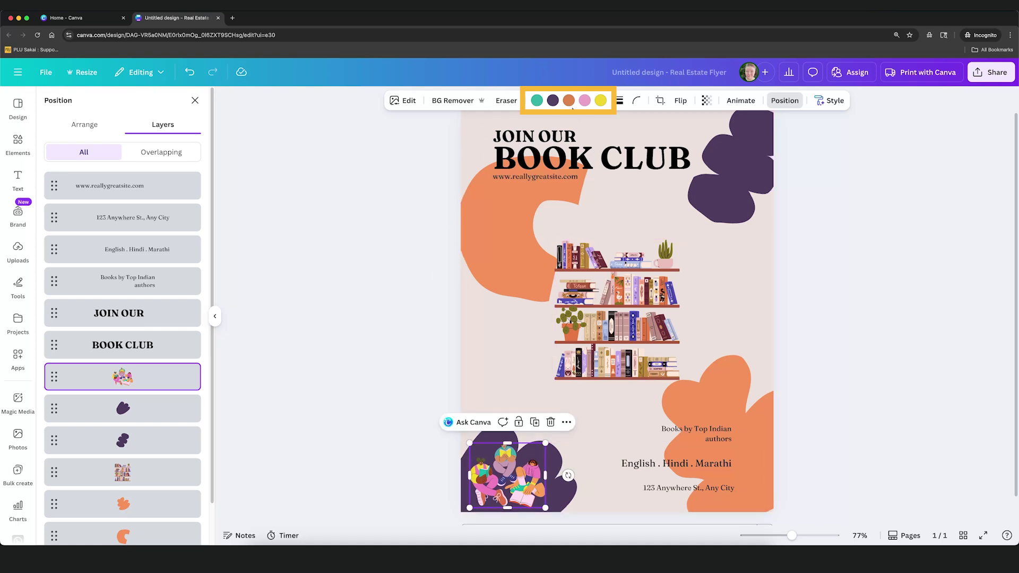
Recolor the readers graphic by replacing its teal through the custom color eyedropper.
click(539, 102)
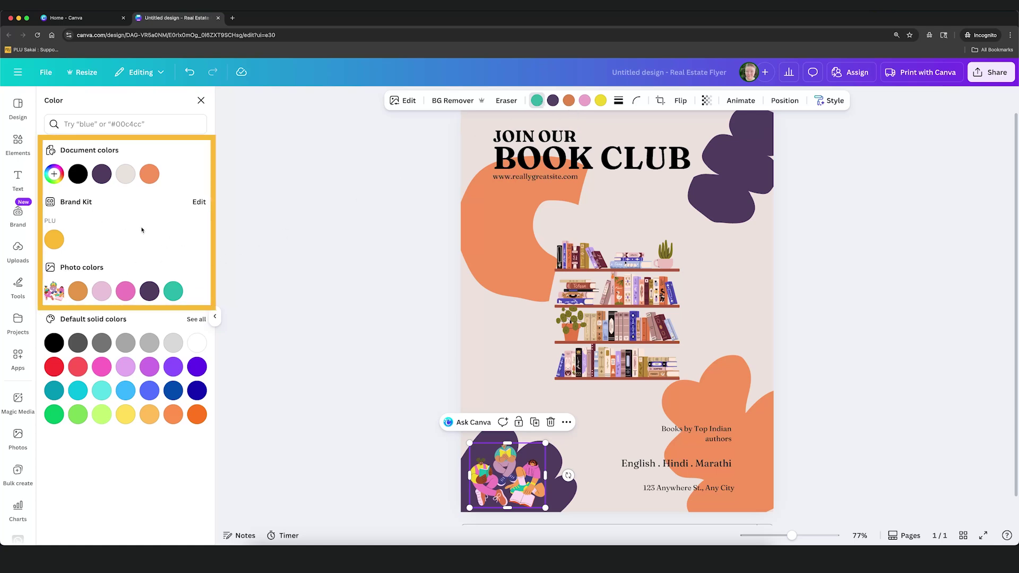
click(54, 175)
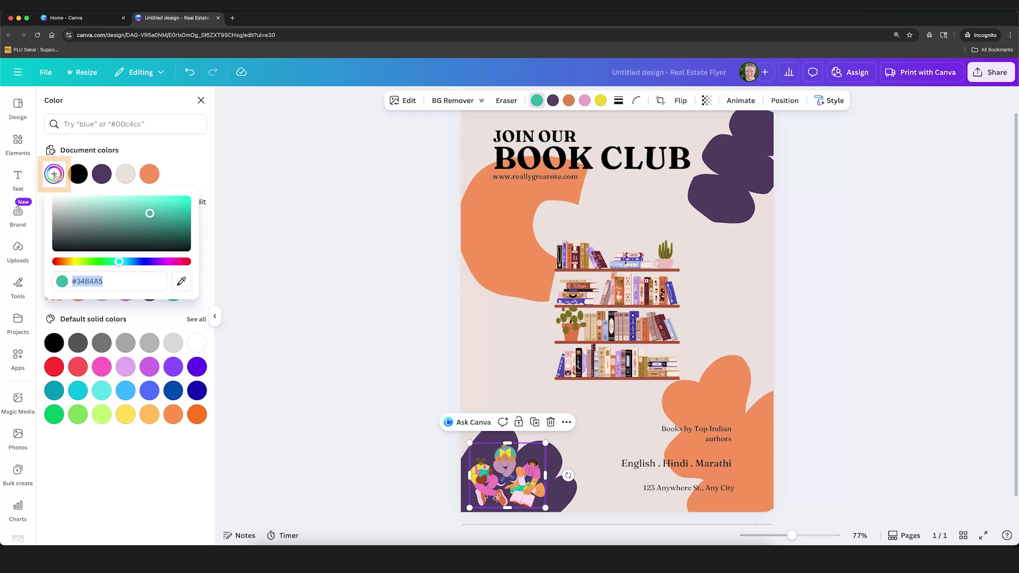
click(187, 285)
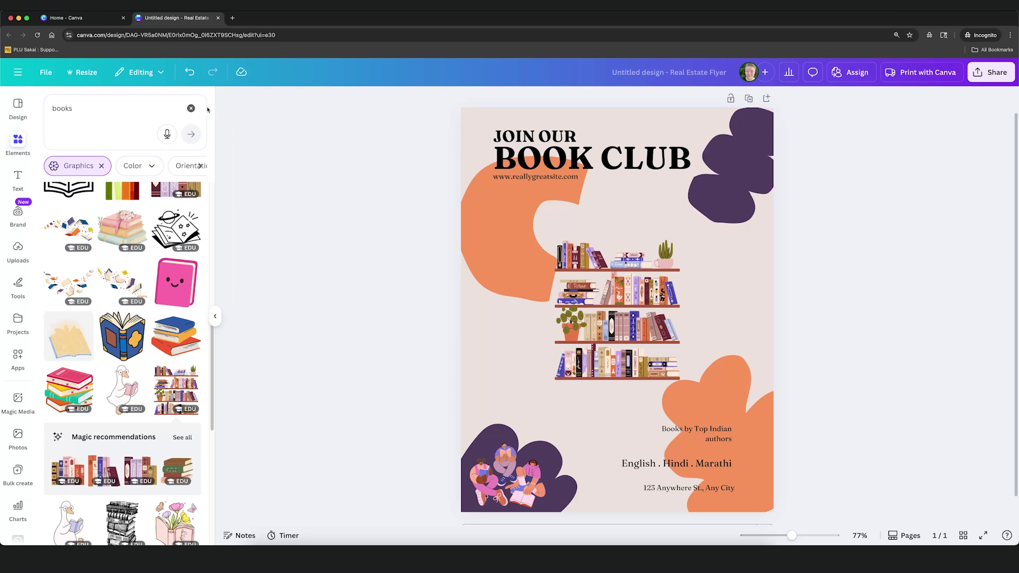
Clear the element search, add a rounded square from the basic shapes and enter "Text here!" inside it.
click(191, 109)
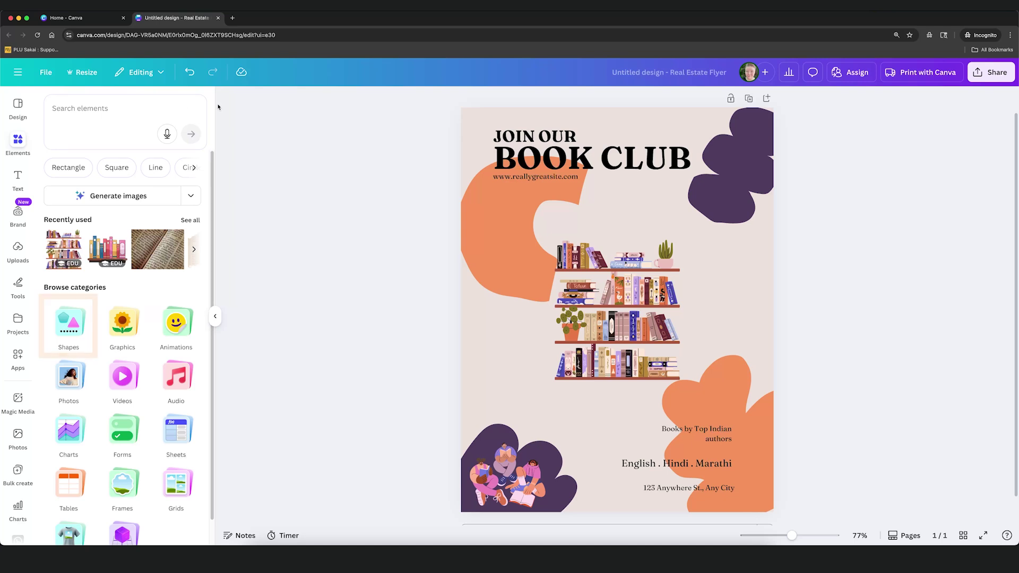
click(77, 324)
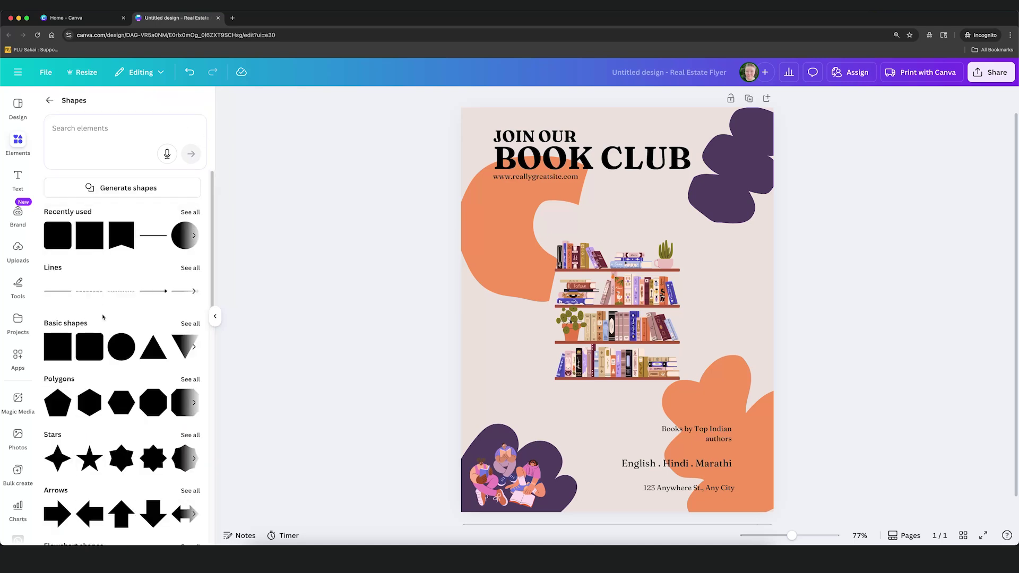
click(96, 353)
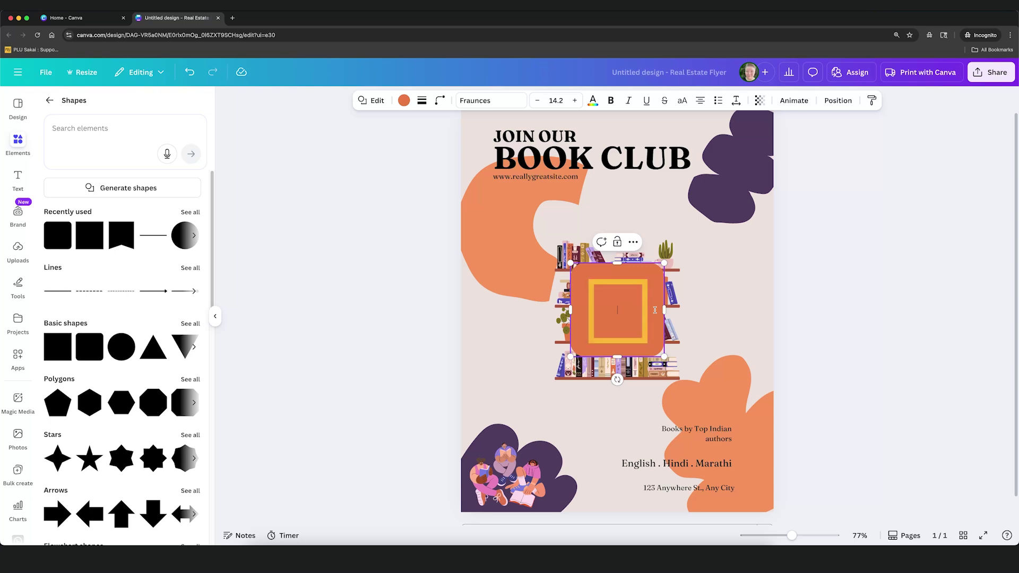
text(Tex)
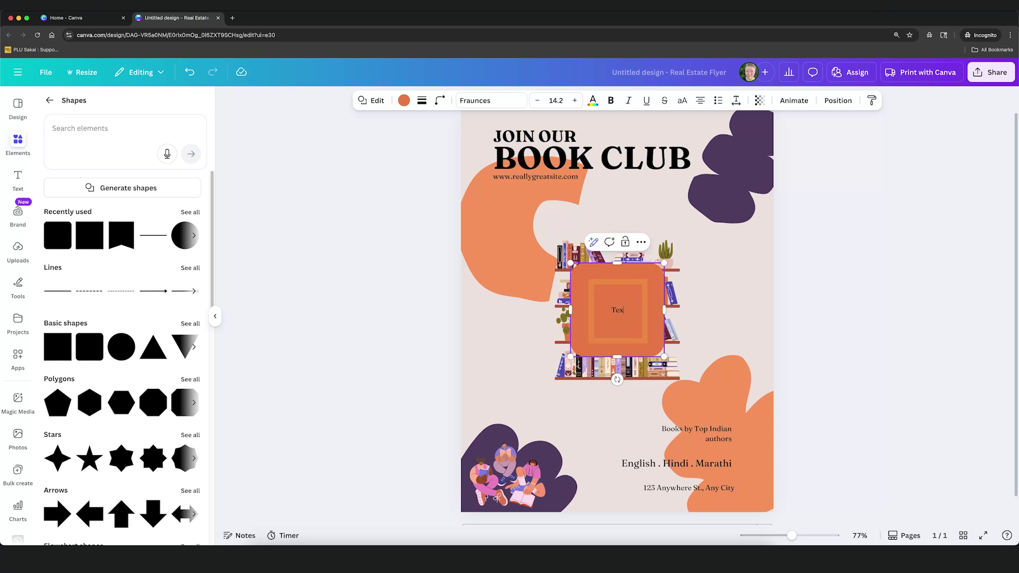
text(t here!)
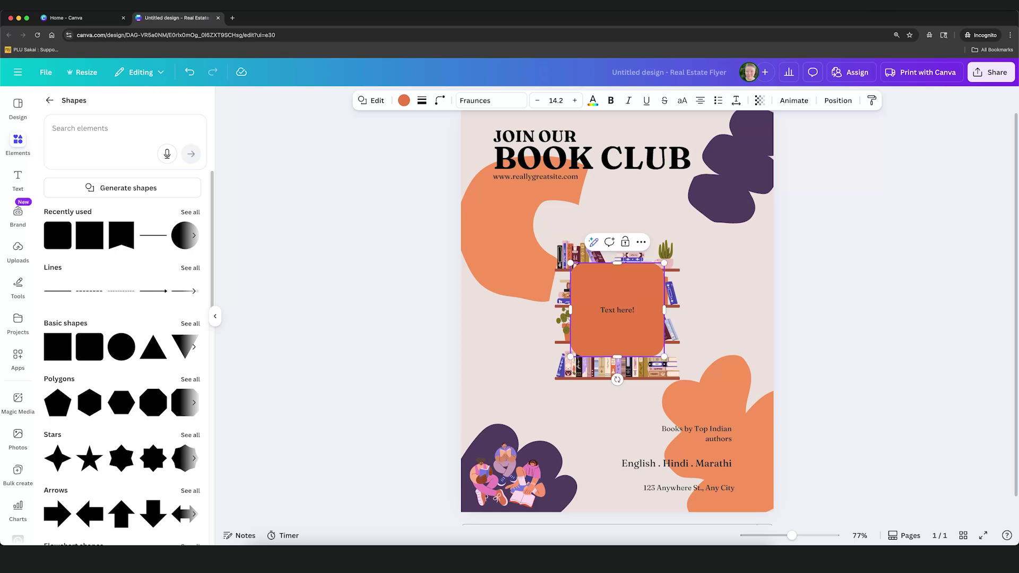
click(811, 285)
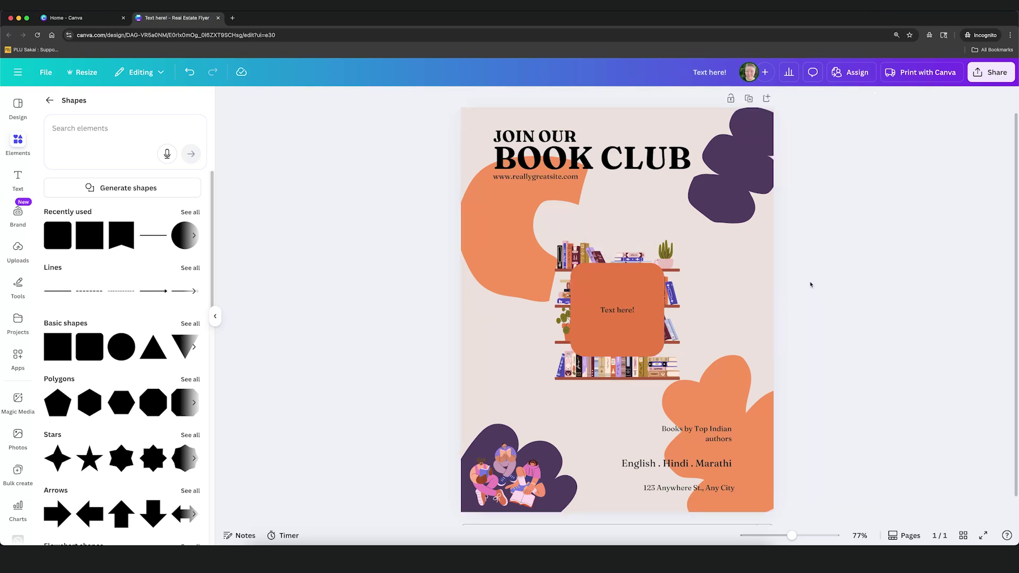
Remove the text from the rounded square and enlarge the square as an orange backdrop behind the bookshelf.
click(615, 315)
double_click(617, 309)
drag(617, 308, 595, 309)
key(super+z)
click(876, 235)
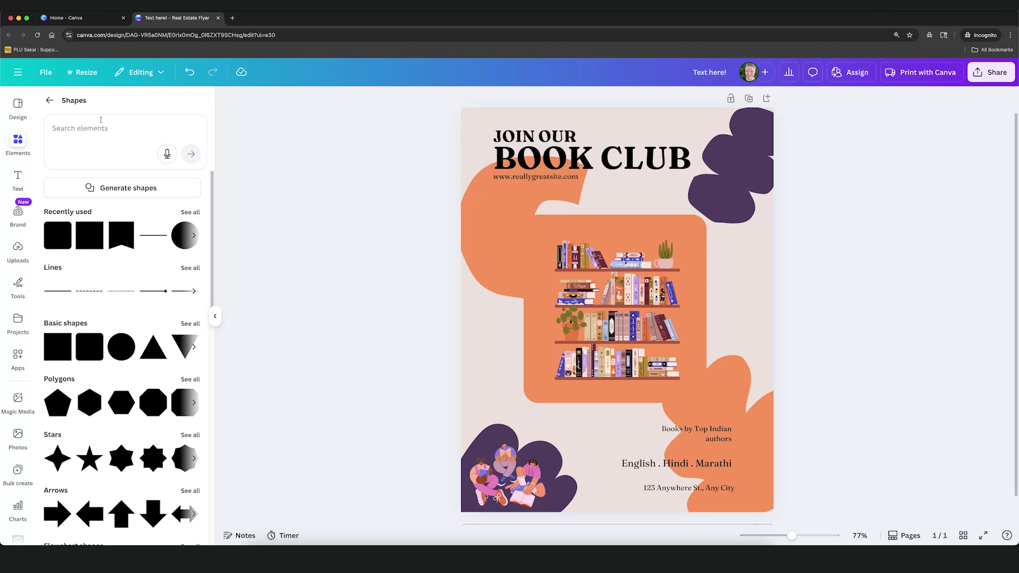
Search the elements for "books", show all photos and add the photo of a cup and open book on a blanket.
click(50, 101)
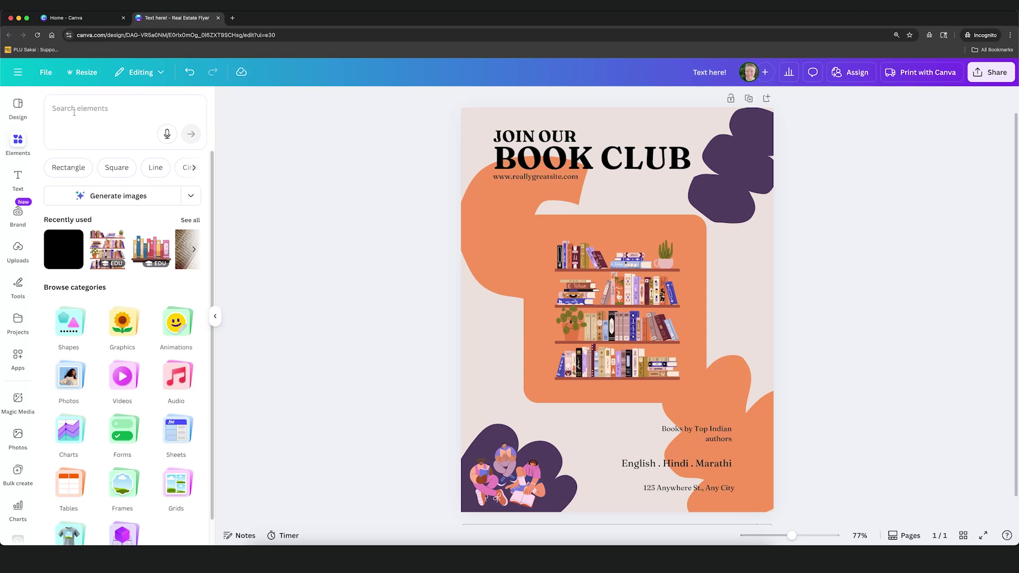
click(113, 117)
text(books)
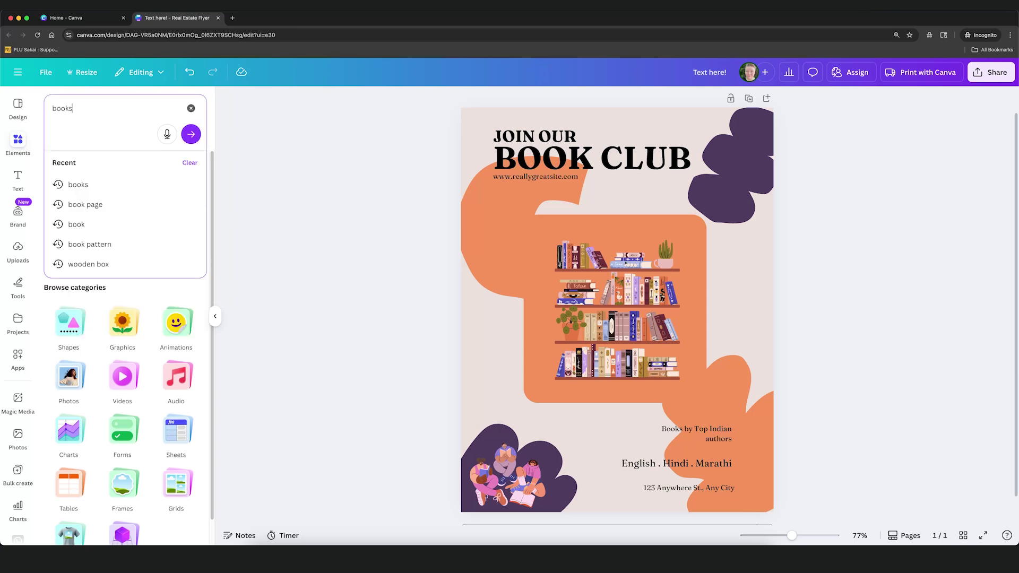
key(Return)
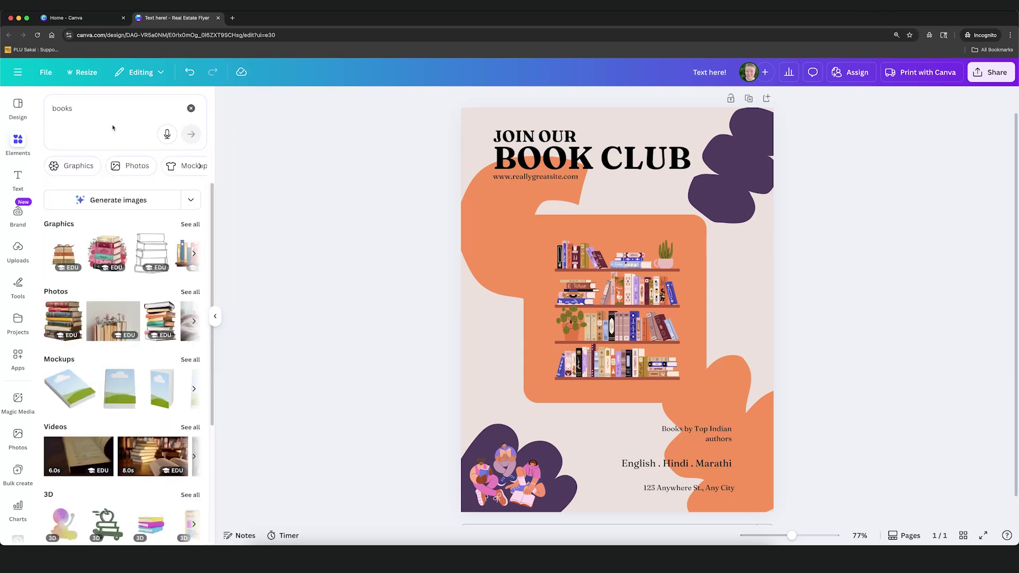
click(191, 292)
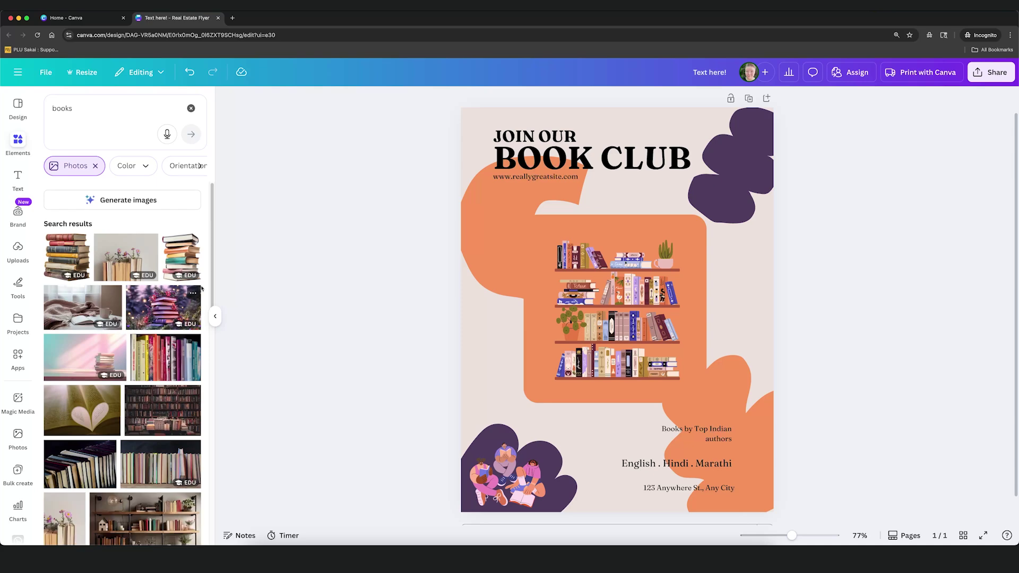
scroll(154, 300, down, 5)
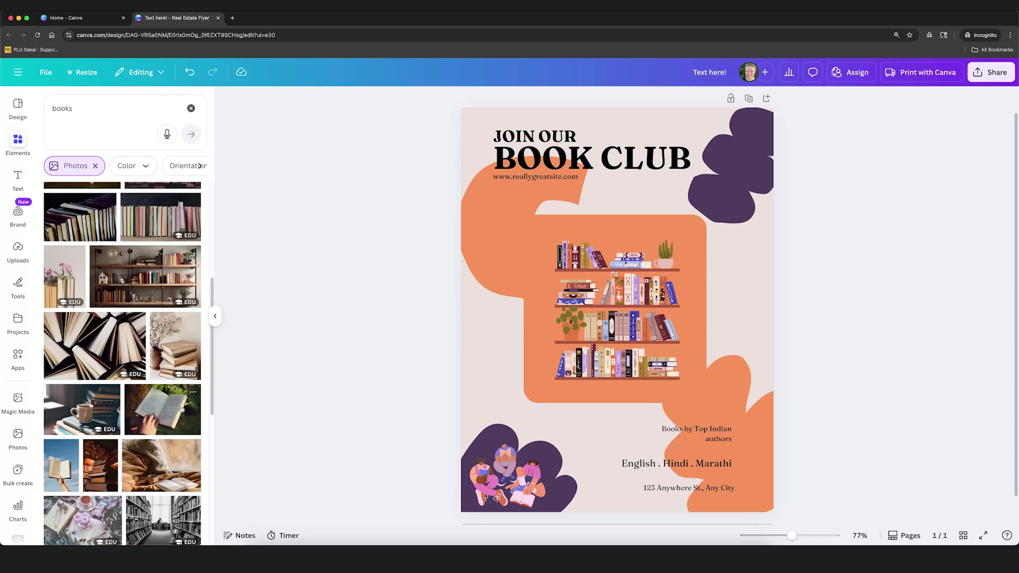
scroll(181, 409, down, 2)
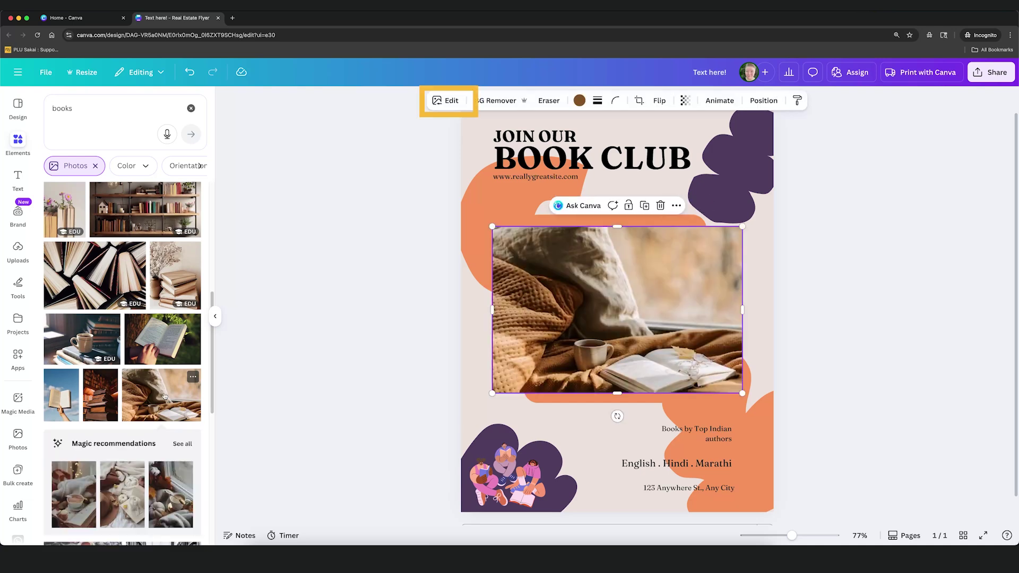
Examine the image editing options and the white balance and light adjustments for the book photo.
click(445, 102)
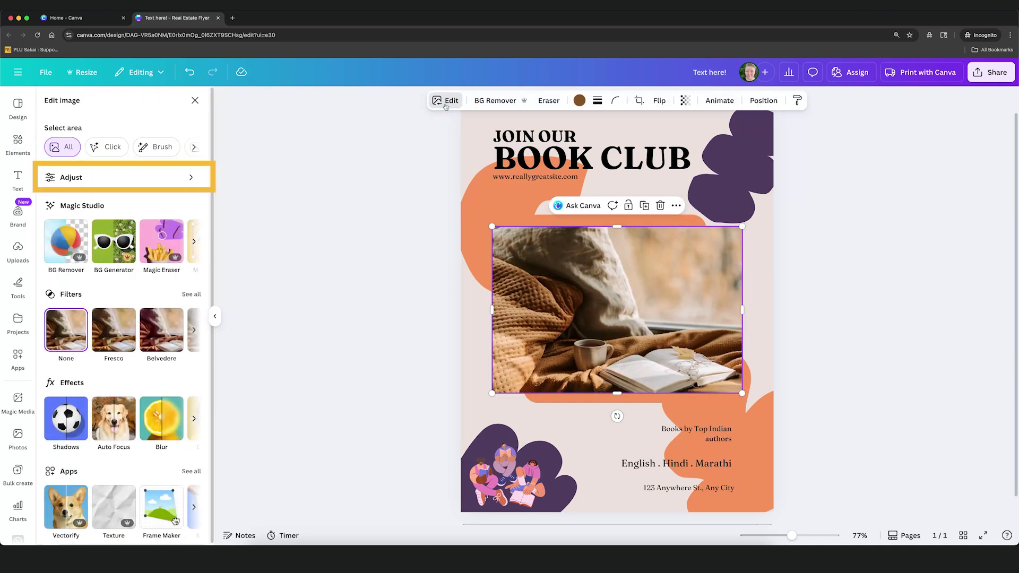
click(196, 184)
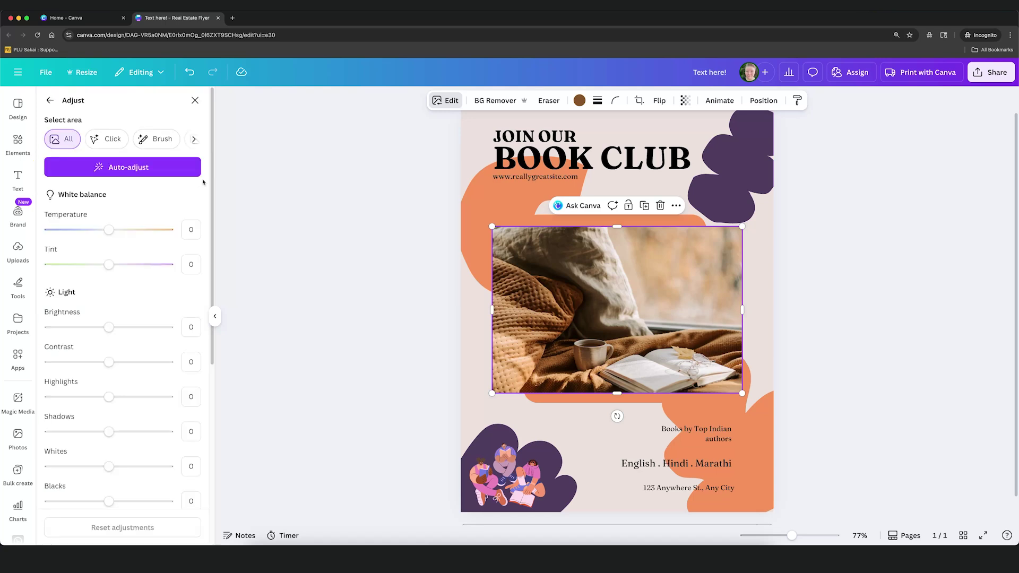
drag(212, 180, 202, 102)
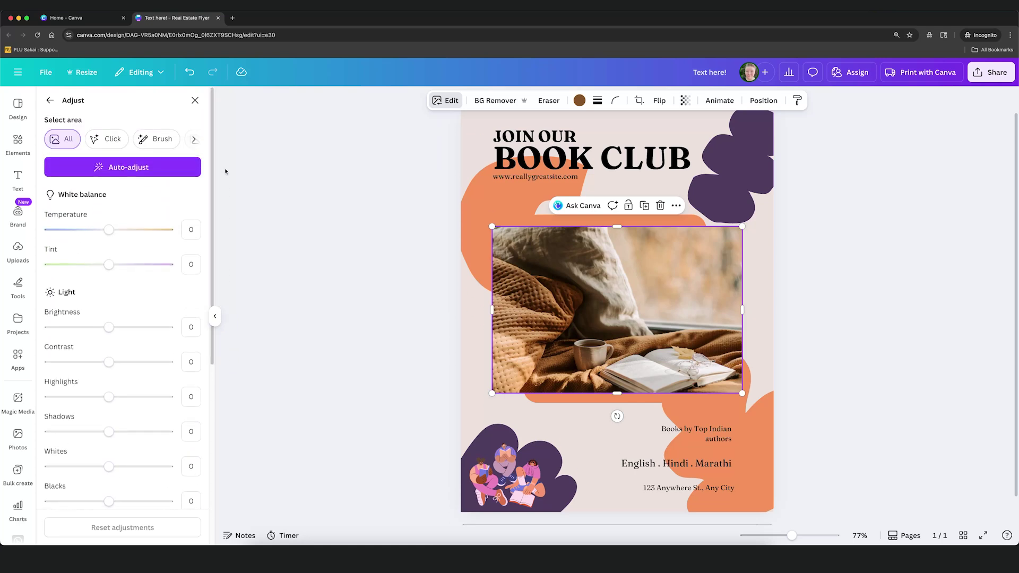
click(200, 101)
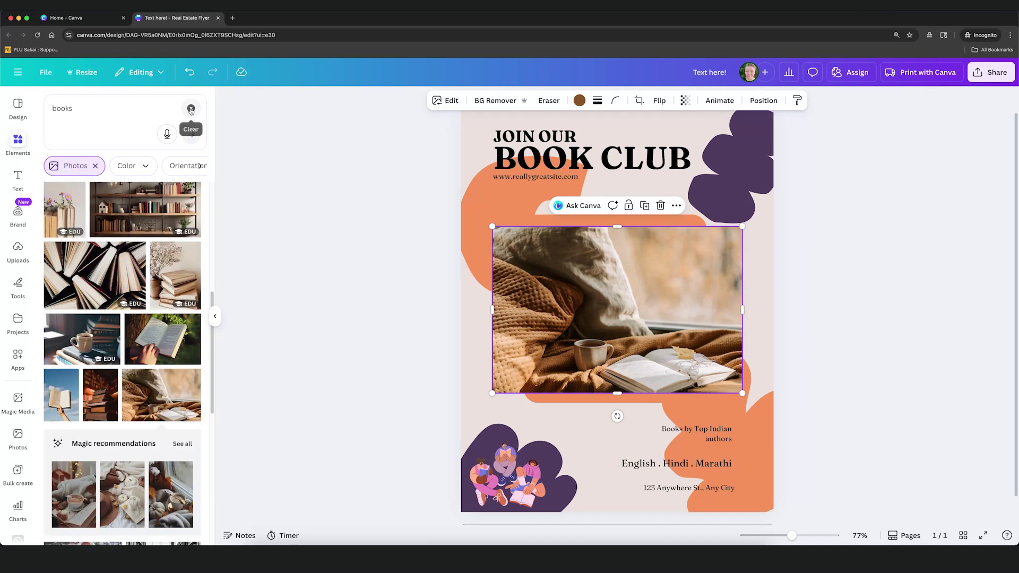
Clear the element search, browse the frames and add the heart-shaped torn paper frame to the flyer.
click(191, 108)
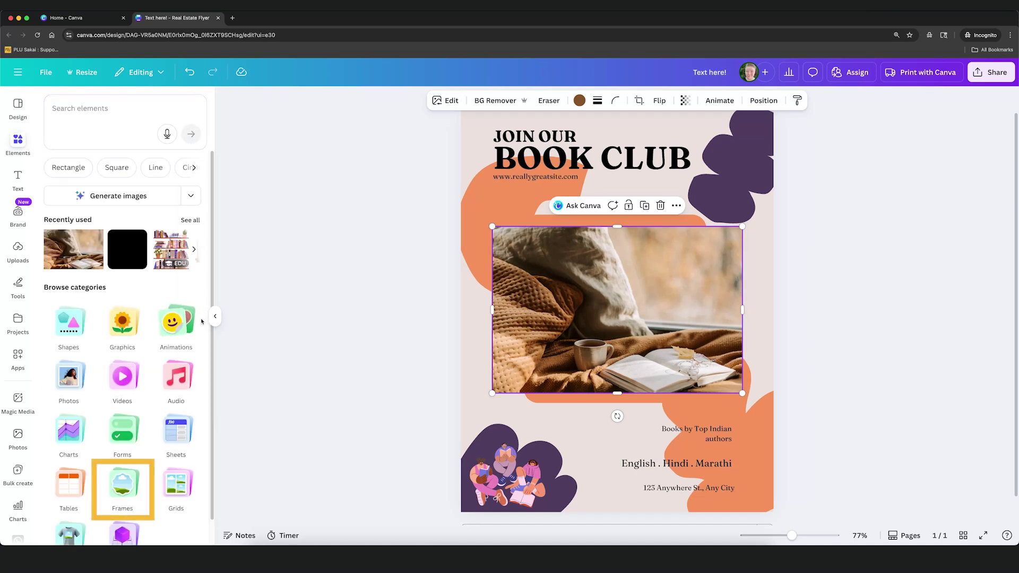
click(135, 481)
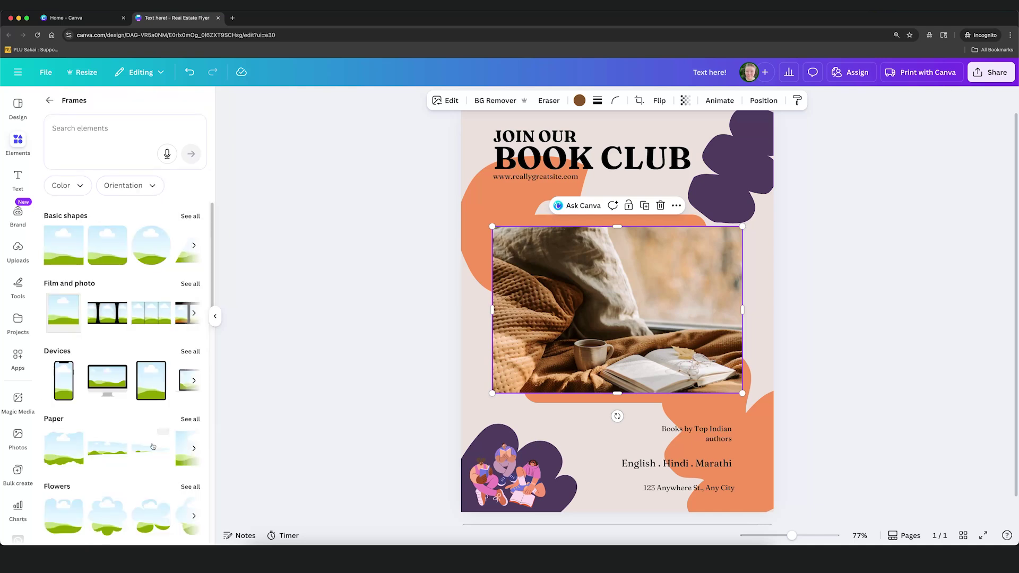
scroll(211, 302, down, 3)
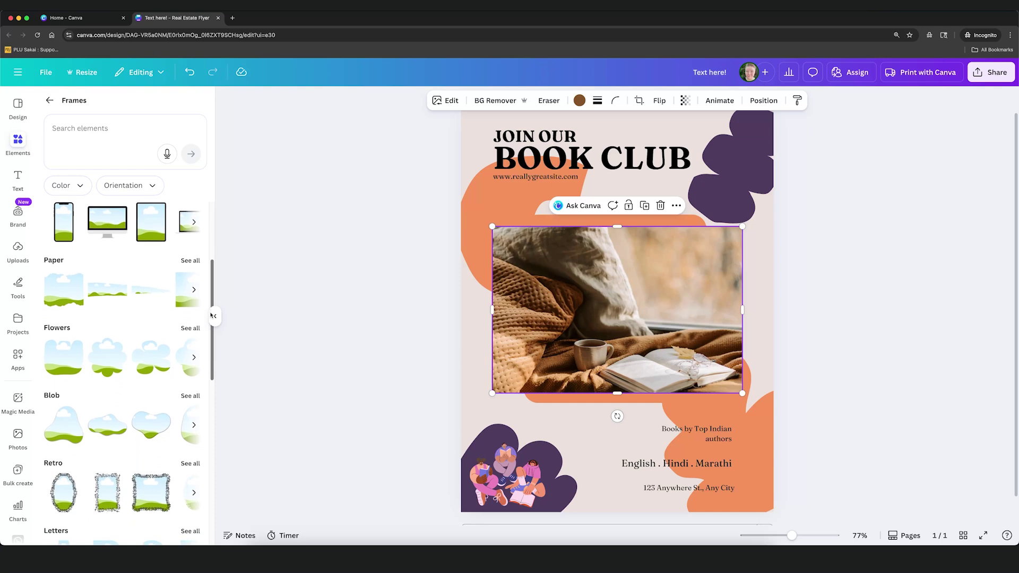
scroll(209, 271, up, 3)
scroll(209, 271, up, 2)
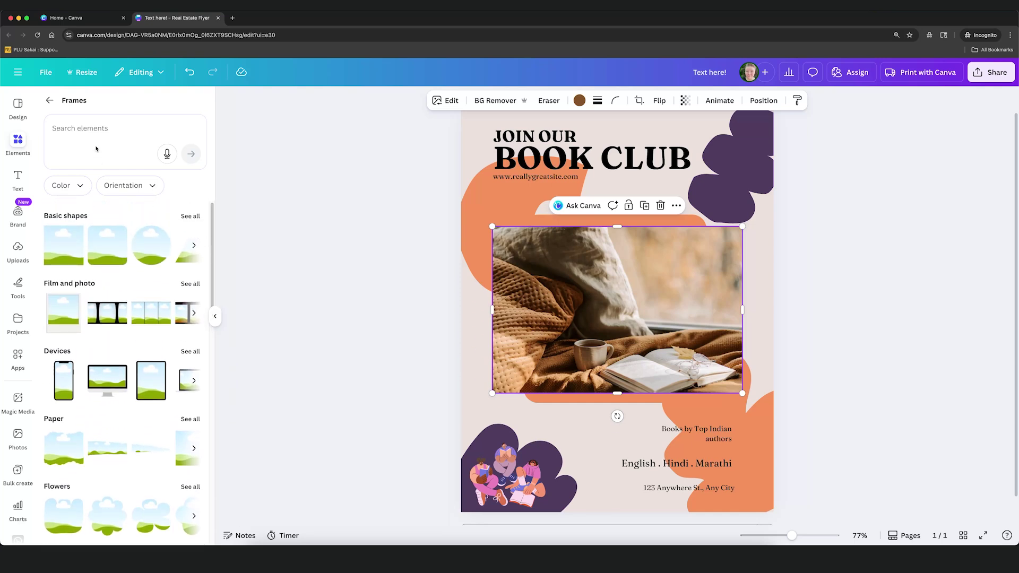
click(190, 420)
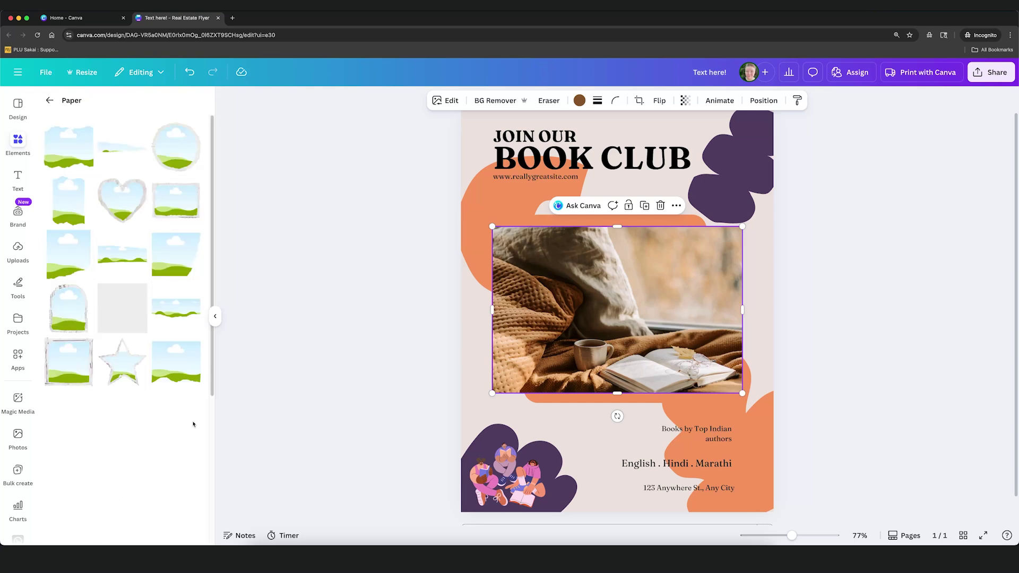
click(127, 199)
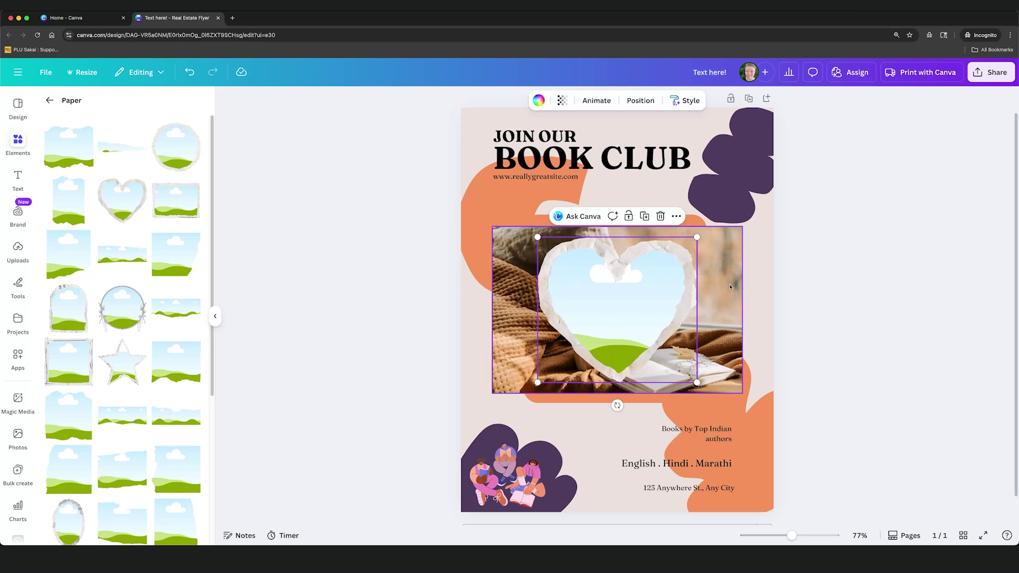
Place the book photo inside the heart frame, move it to the flyer's upper-right corner and view its crop options.
drag(730, 285, 677, 290)
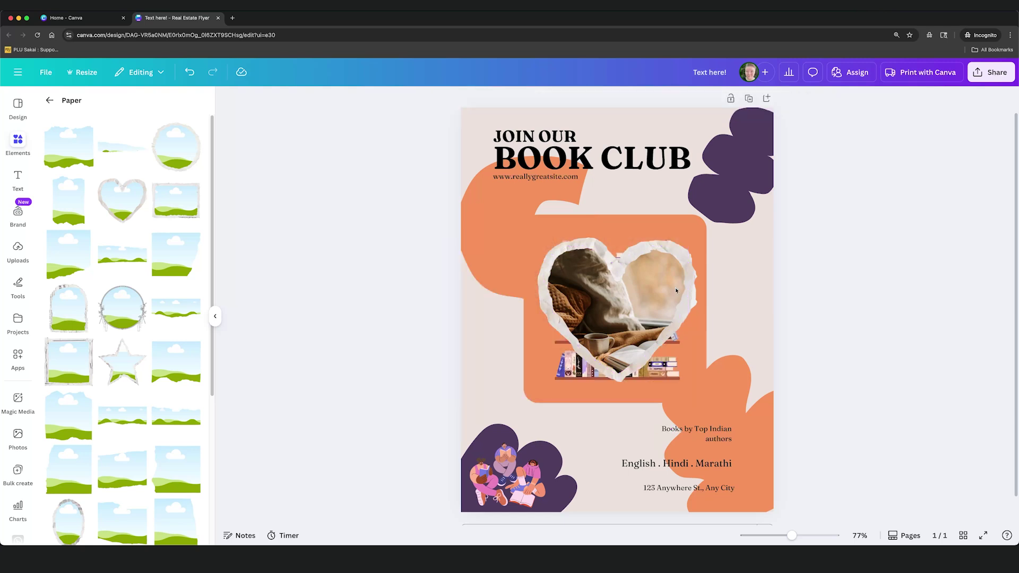
drag(657, 299, 724, 176)
double_click(715, 179)
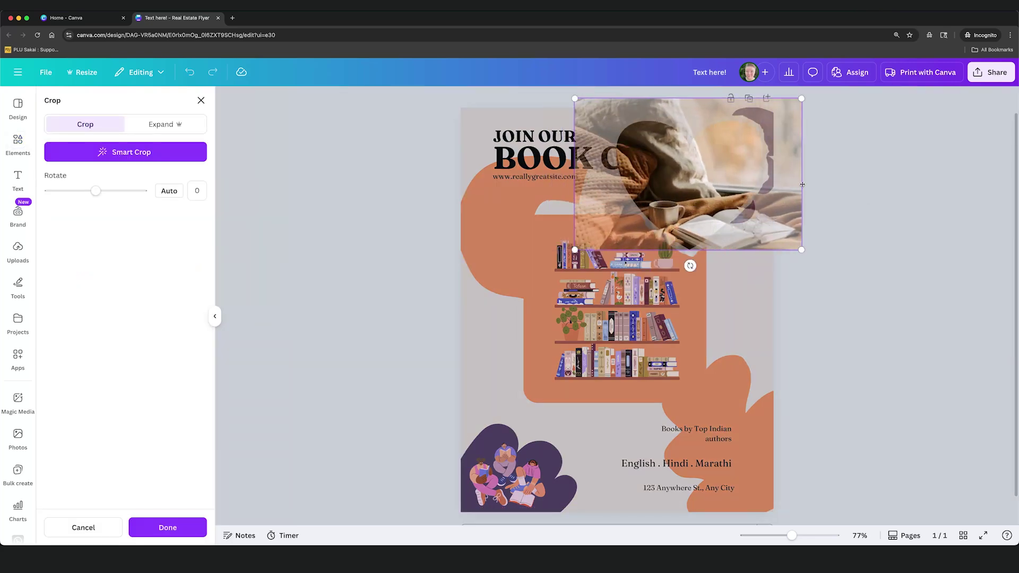
click(866, 200)
click(878, 213)
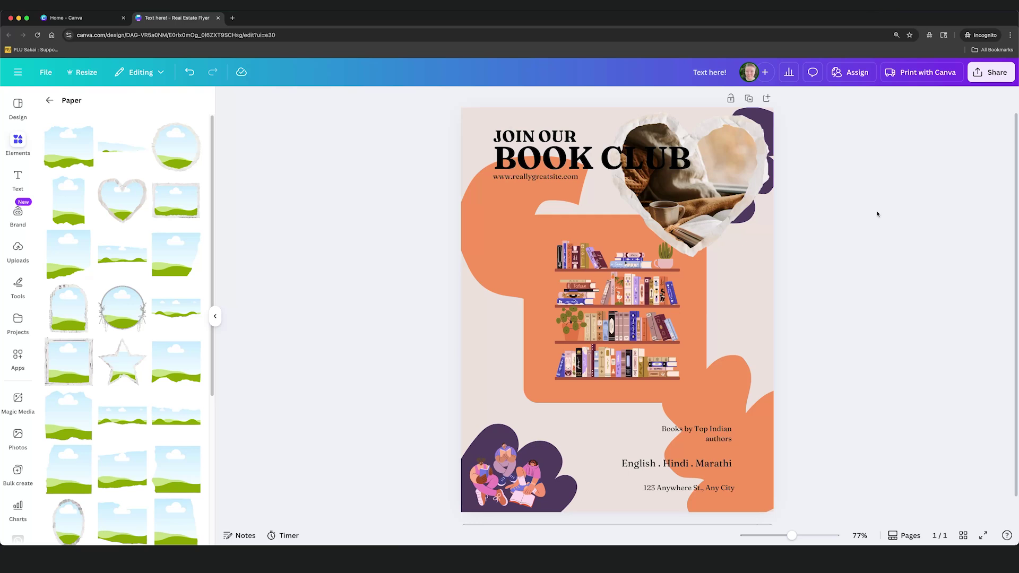
Return from the frames to all elements, search for "pages", show all photos and add the handwritten notebook page photo to the flyer.
click(49, 104)
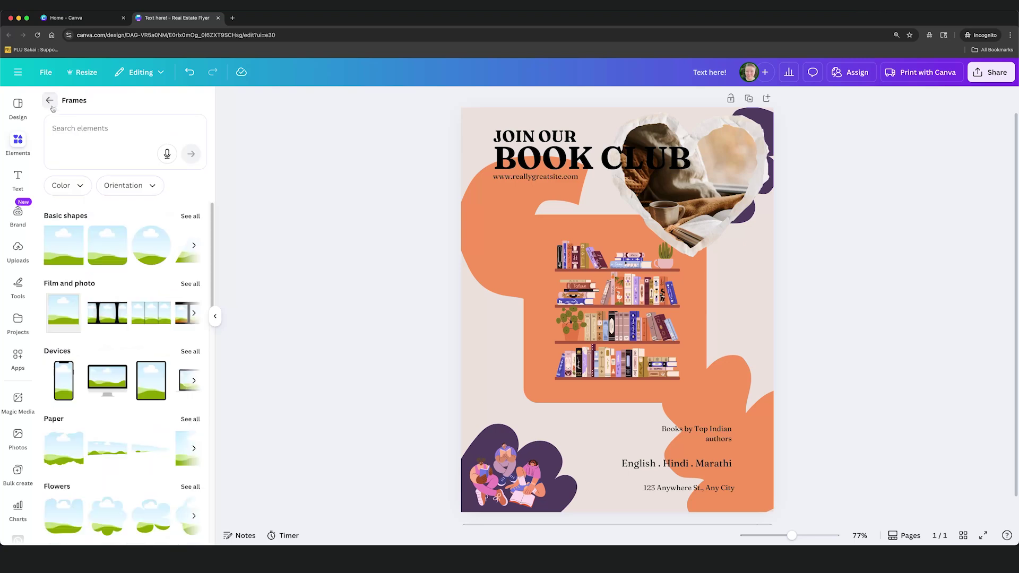
click(50, 100)
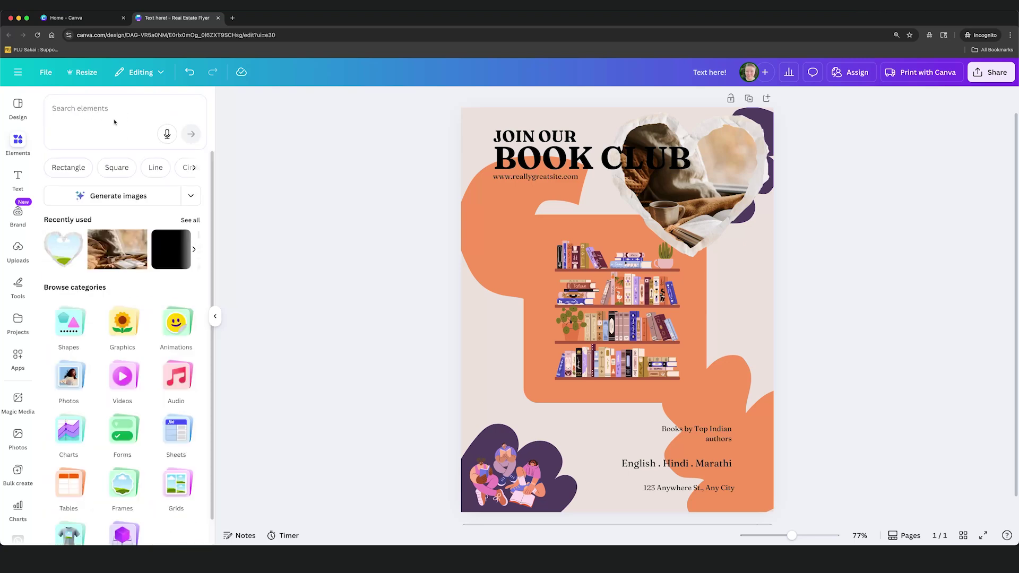
click(110, 108)
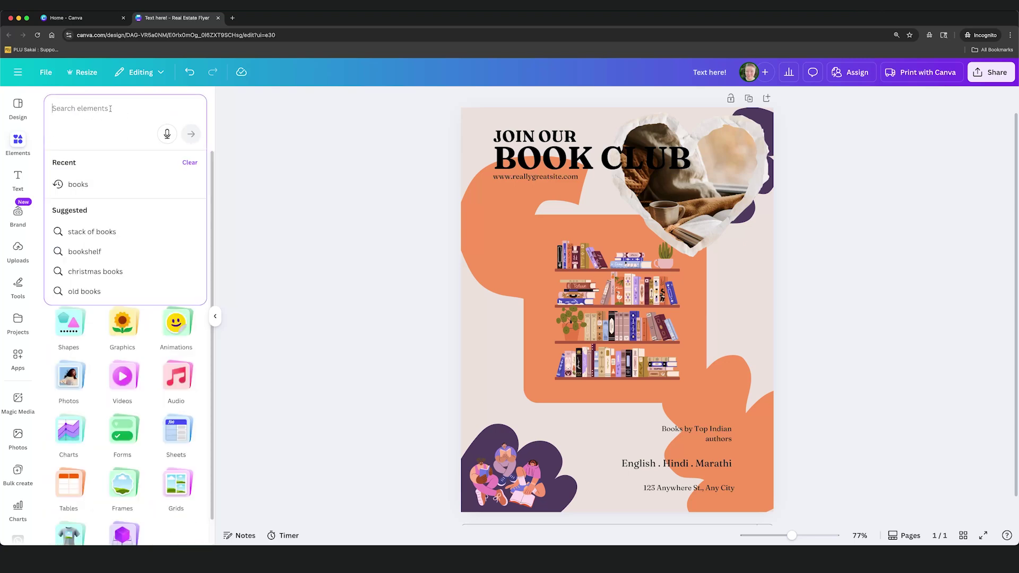
text(pages)
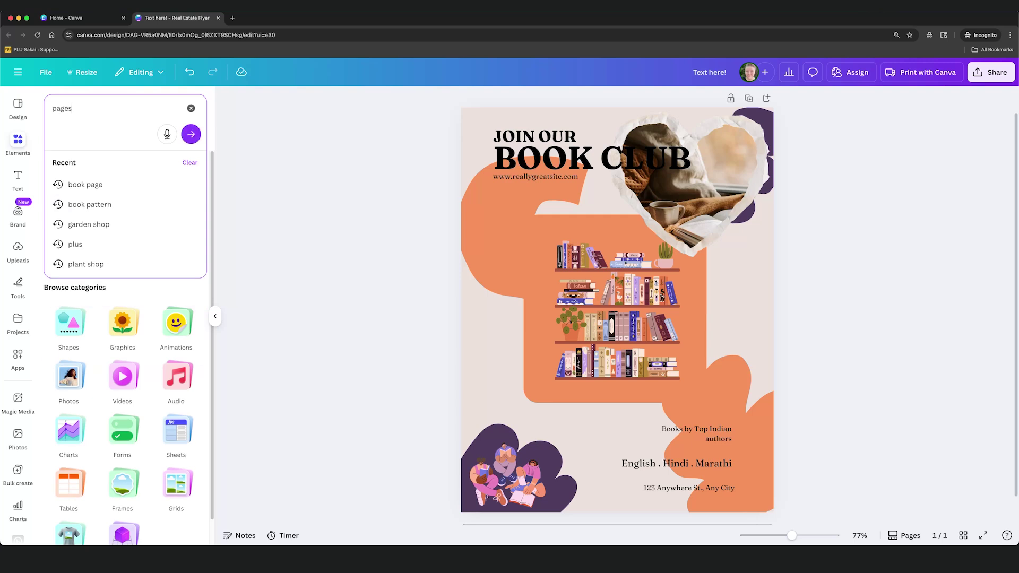
key(Return)
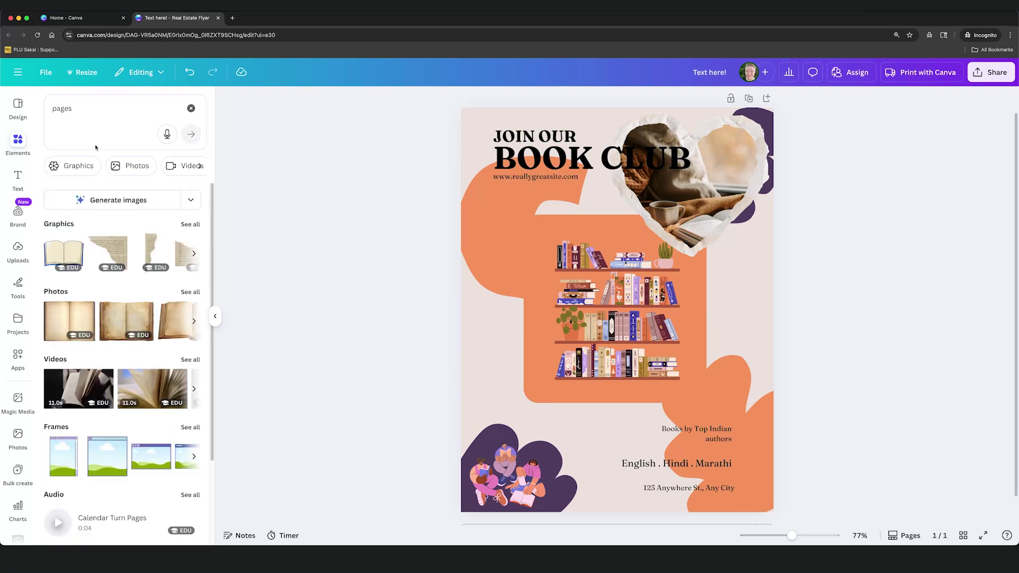
click(191, 292)
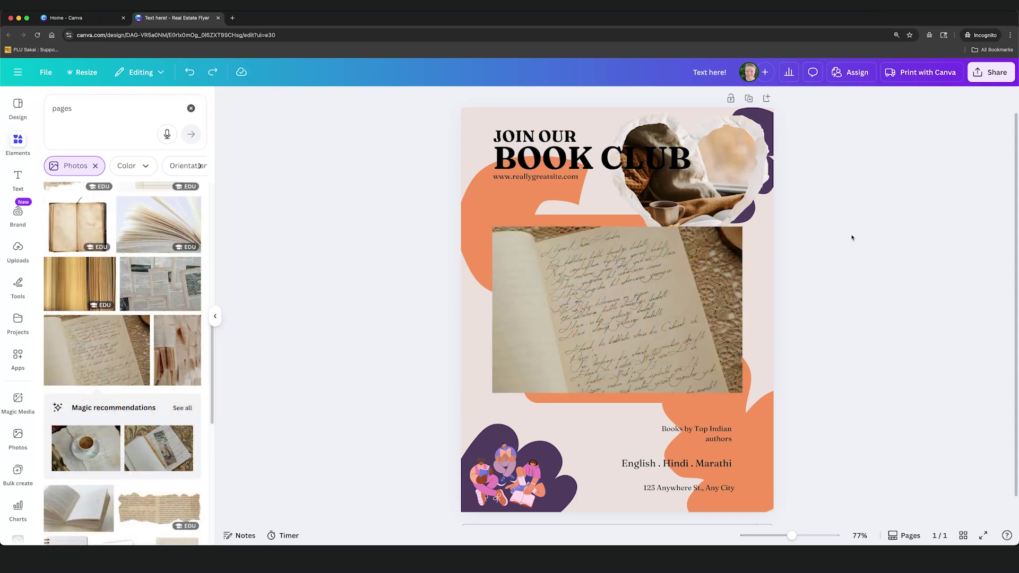
Set the handwritten page photo's contrast to -58 and brightness to 62, and replace the flyer's background with it.
click(660, 318)
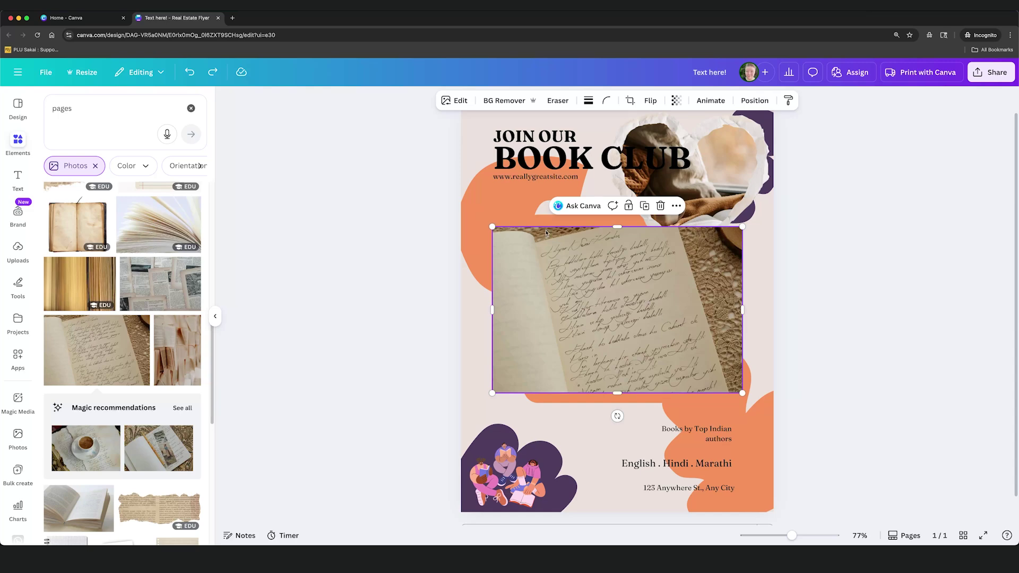
click(455, 100)
click(121, 181)
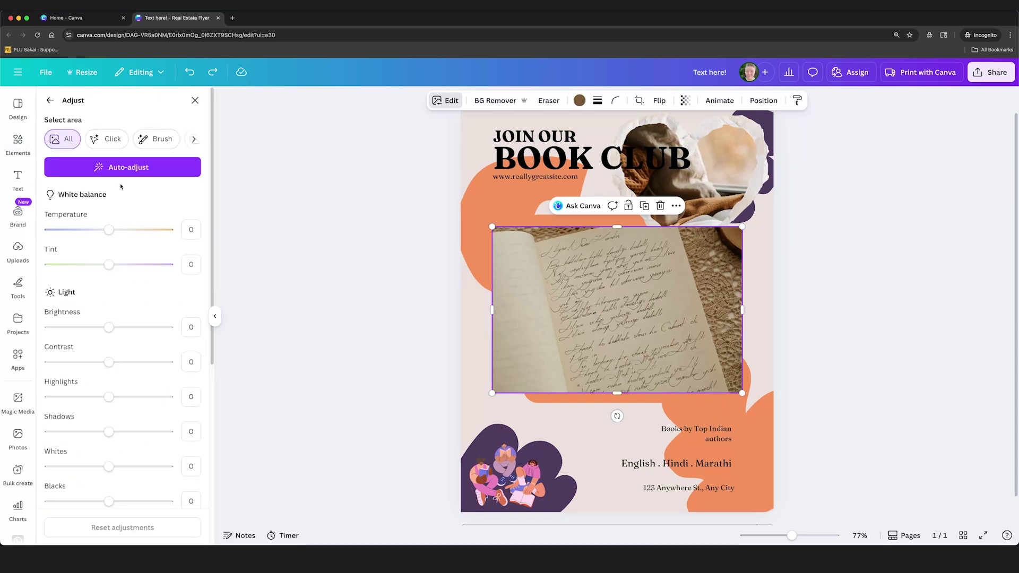
click(74, 362)
click(146, 328)
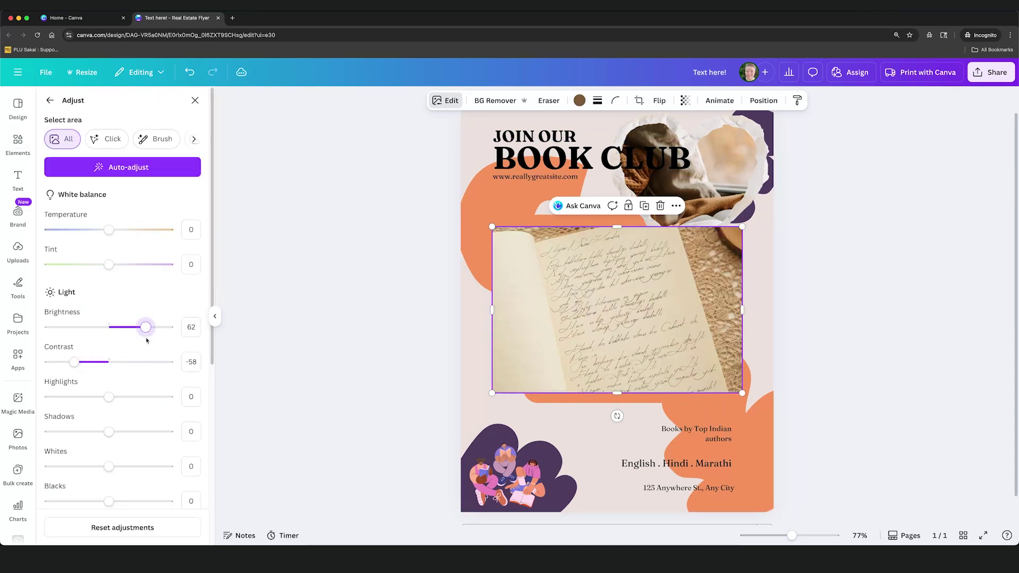
right_click(699, 304)
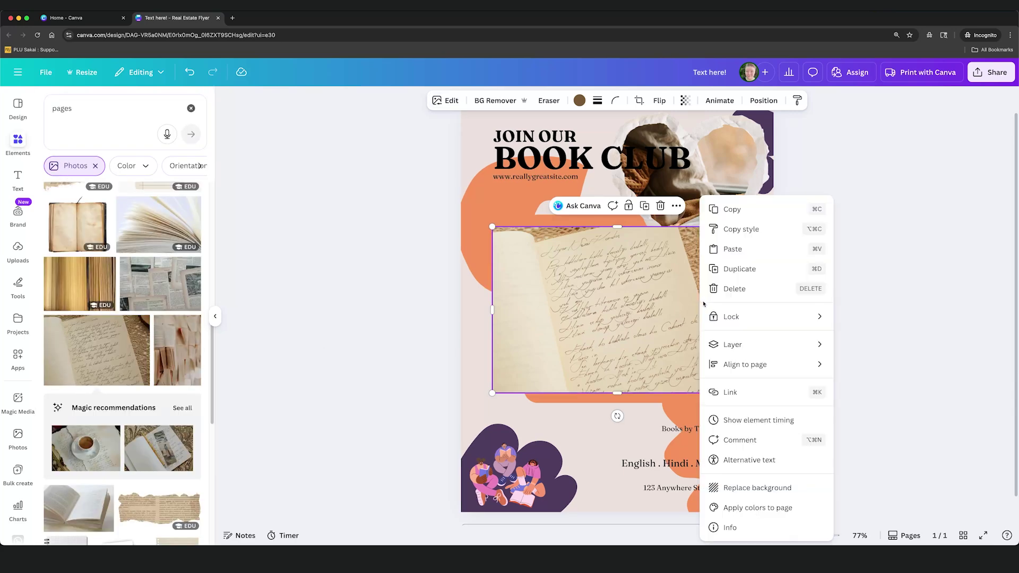
click(801, 488)
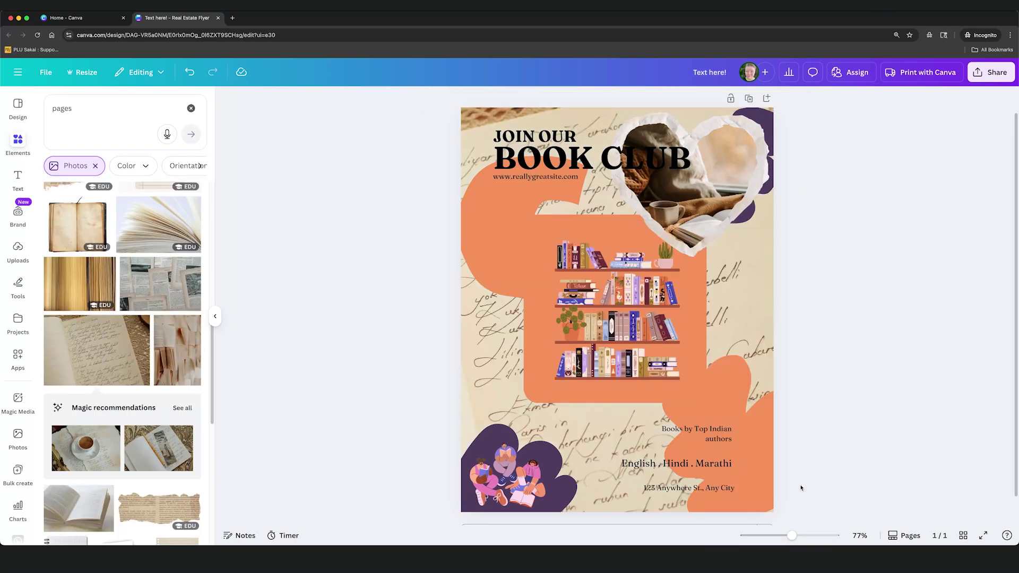
Blur the whole handwritten page background image with an intensity of 31.
click(733, 293)
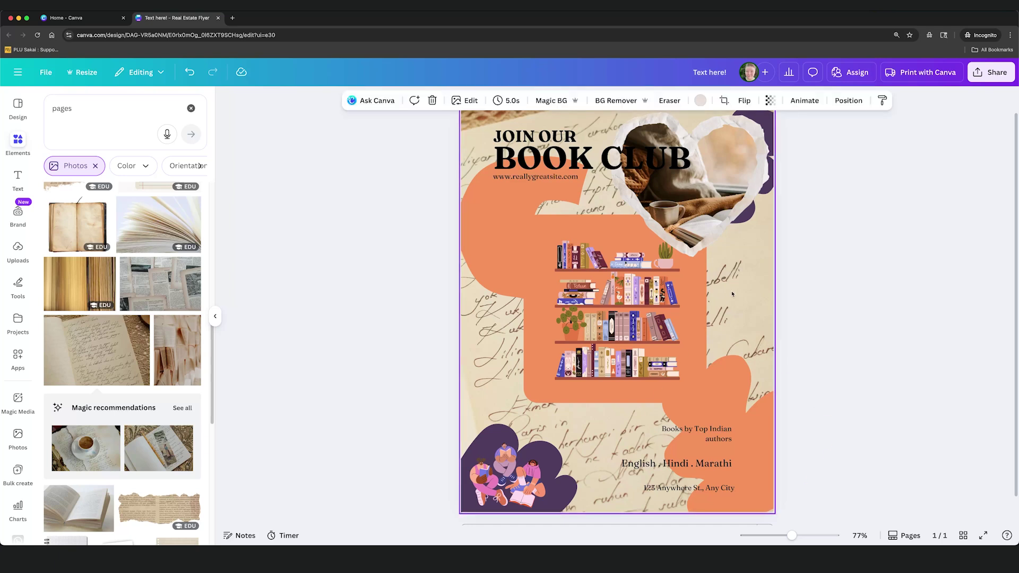
click(465, 100)
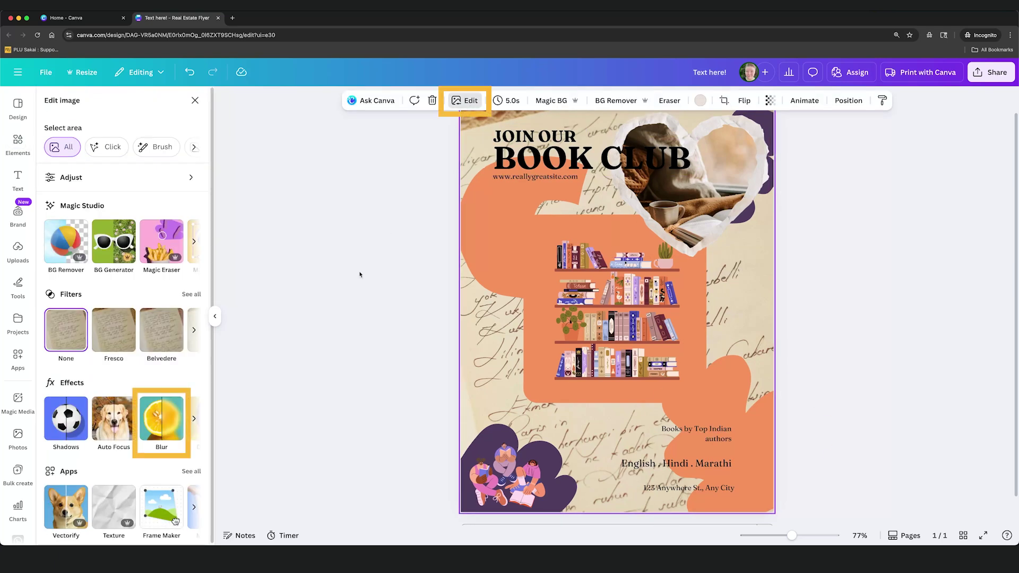
click(162, 420)
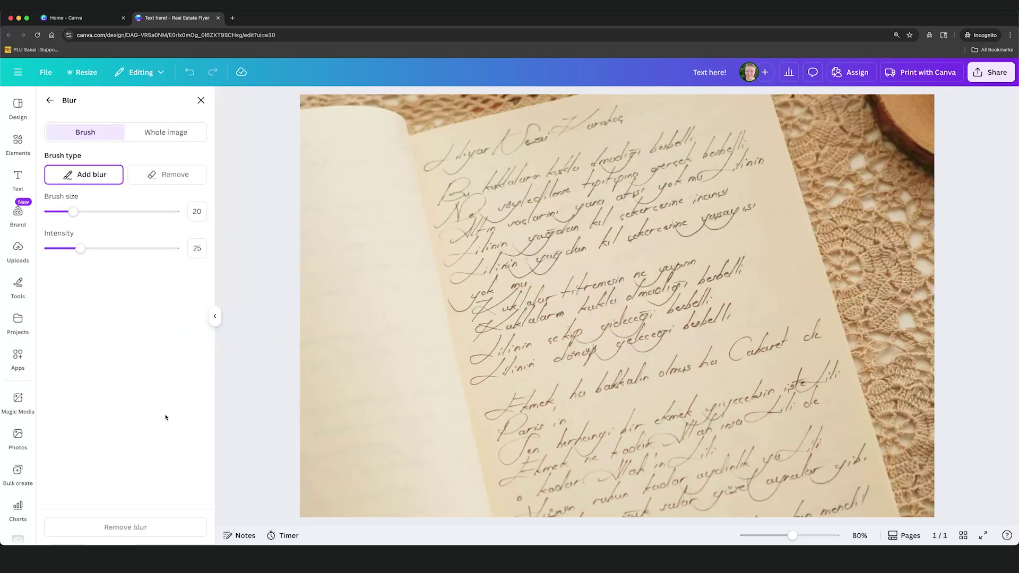
click(135, 134)
click(87, 178)
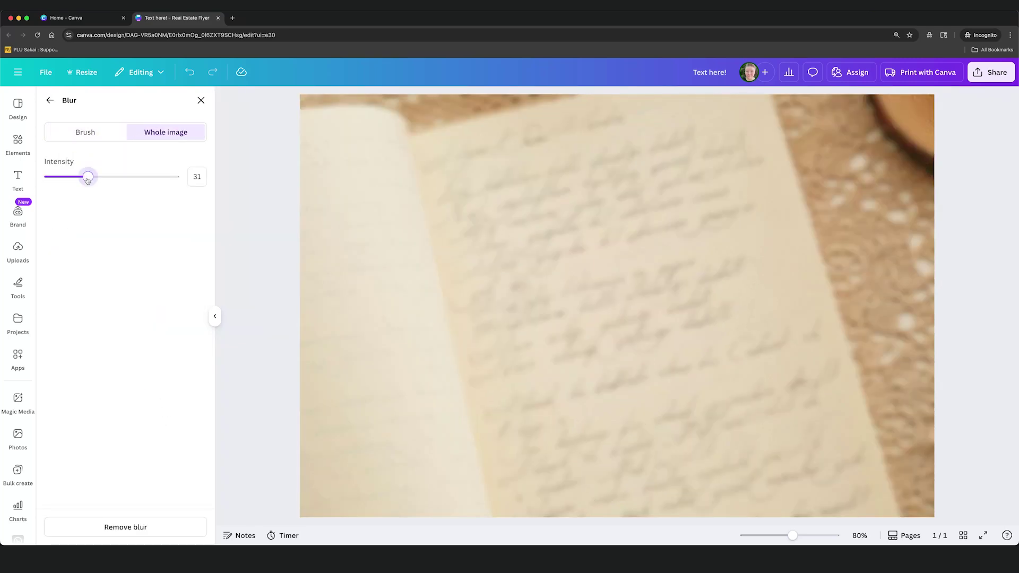
click(201, 101)
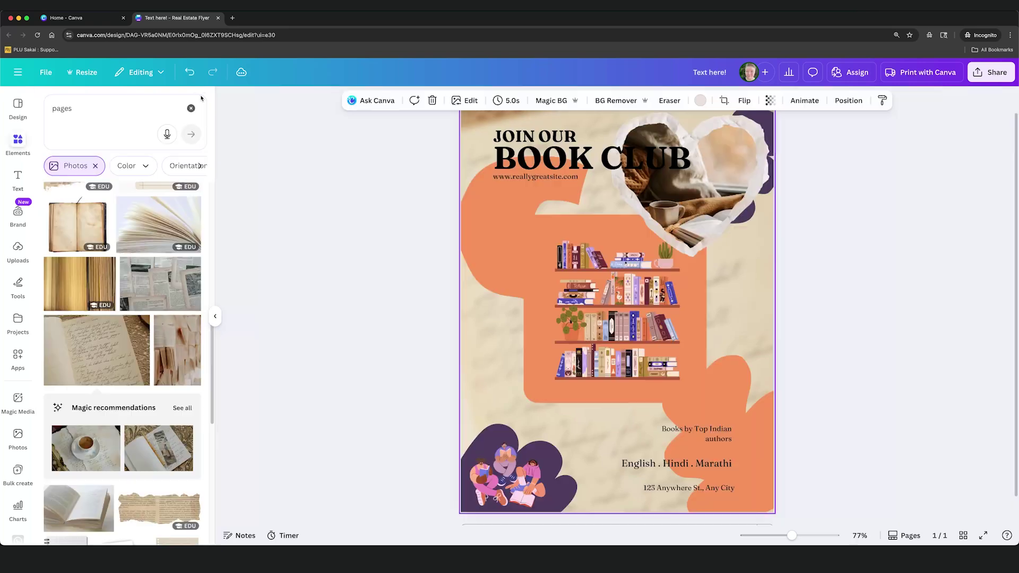
click(811, 219)
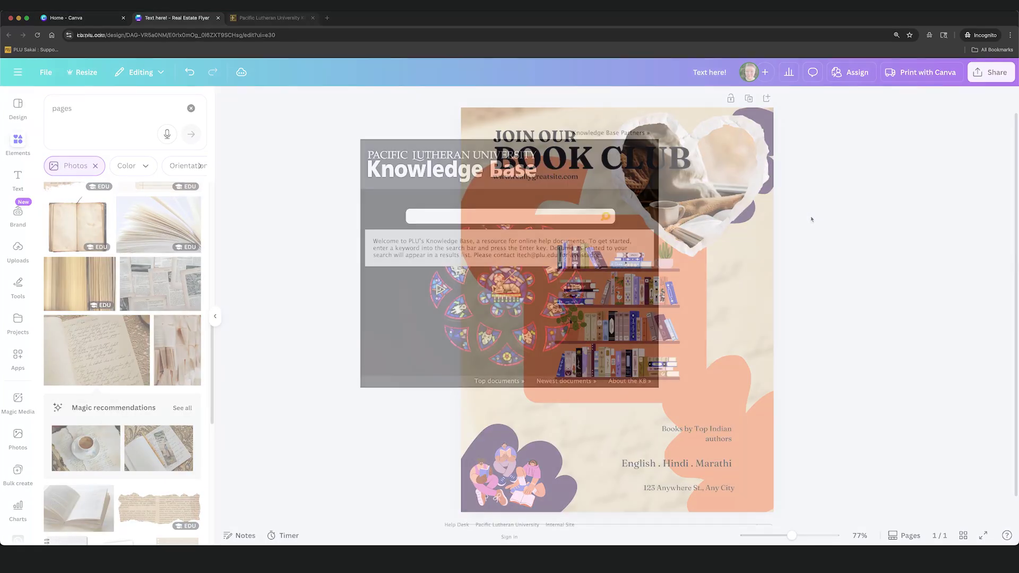
Switch to the Pacific Lutheran University Knowledge Base, search for "canva" and read the "Canva: Information" document.
text(canva)
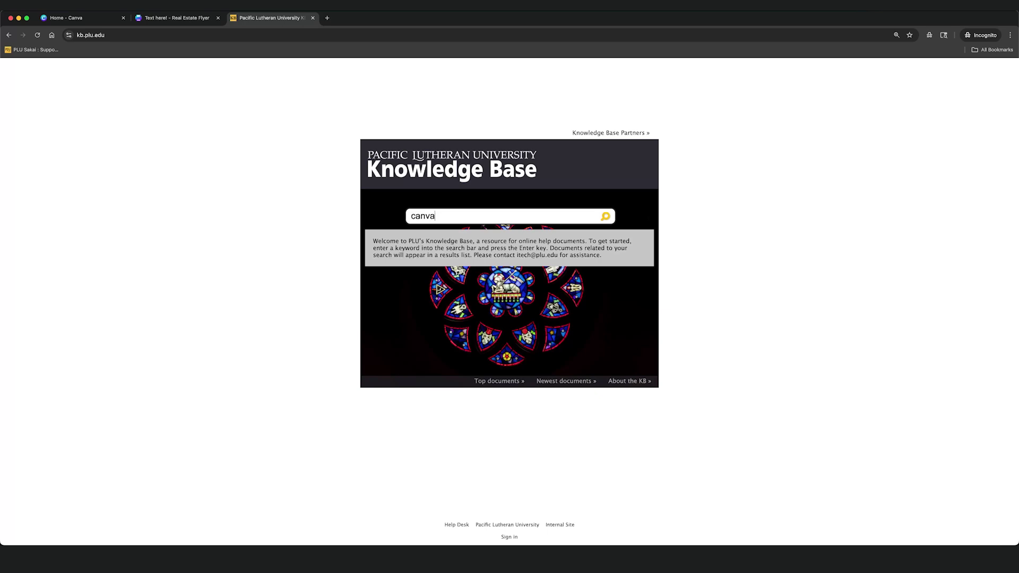
key(Return)
click(106, 222)
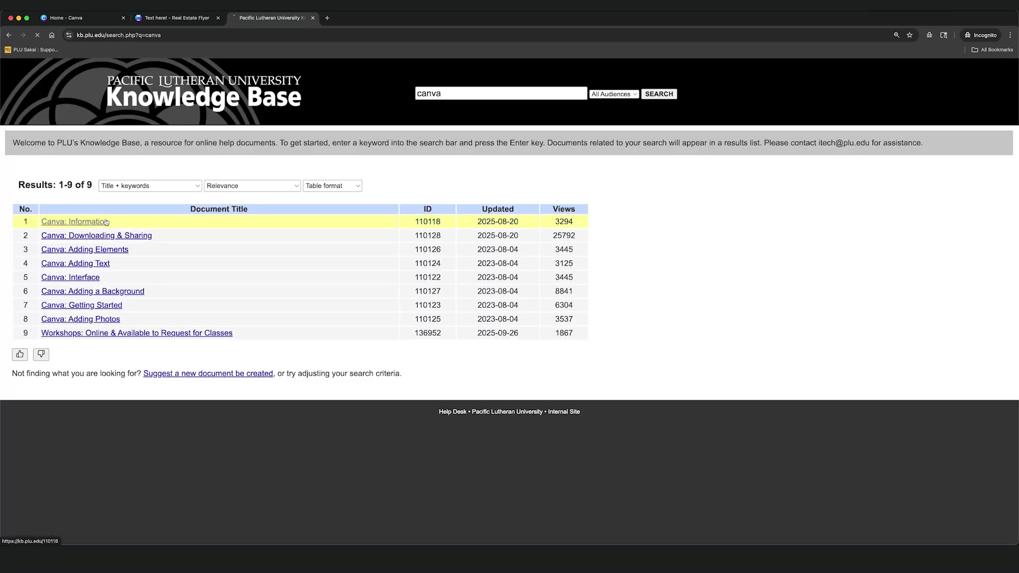
scroll(631, 284, down, 4)
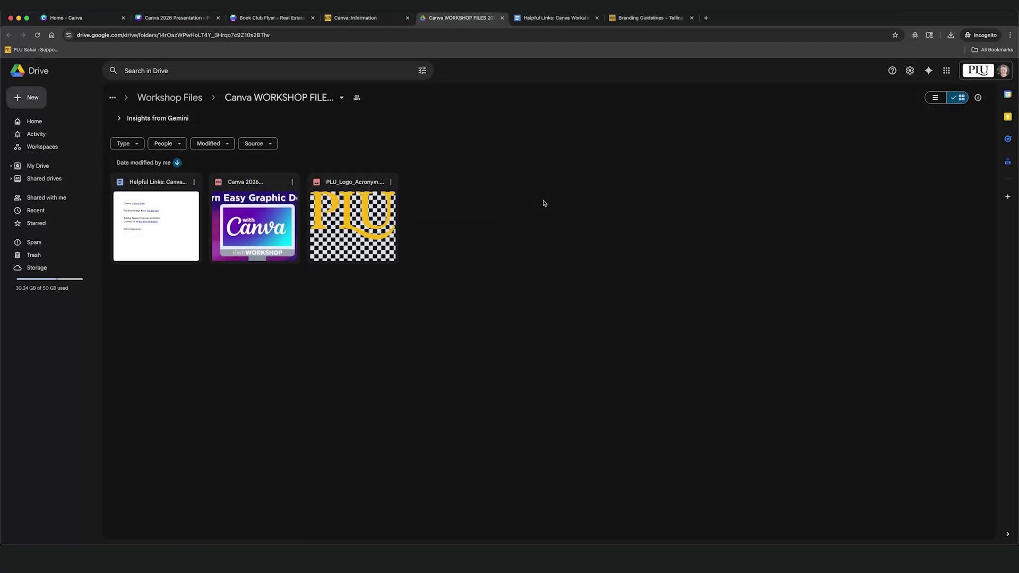
Download PLU_Logo_Acronym.png from the Google Drive workshop folder and place it on the book club flyer in Canva.
right_click(352, 214)
click(388, 241)
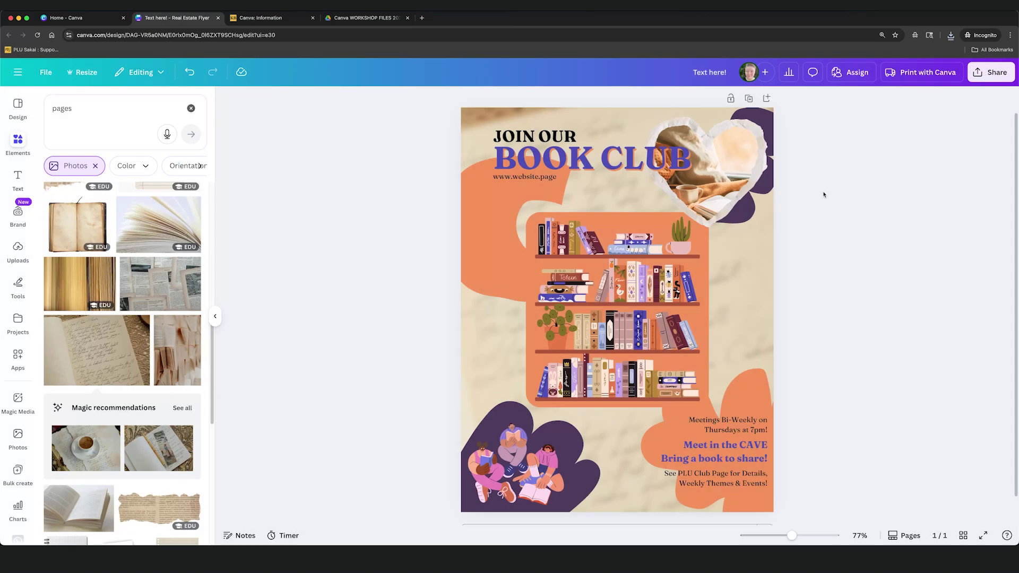
click(951, 35)
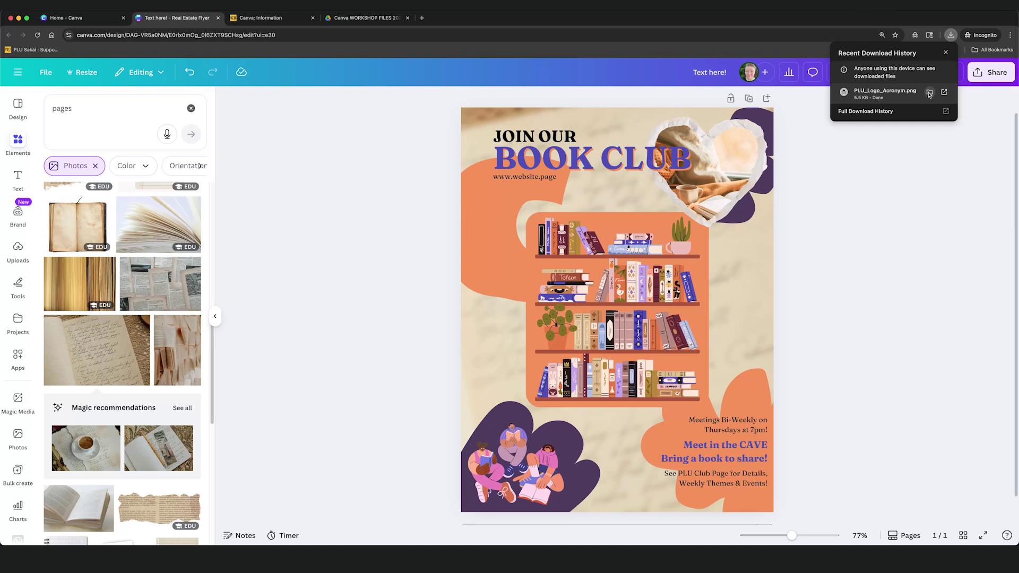
drag(926, 94, 739, 237)
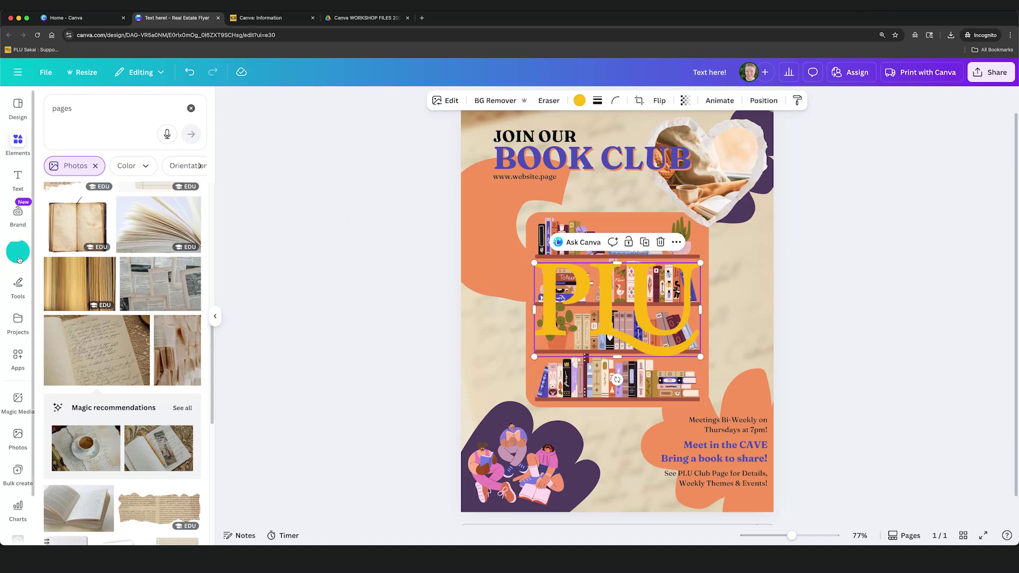
View the uploaded images and the options for the PLU logo.
click(18, 256)
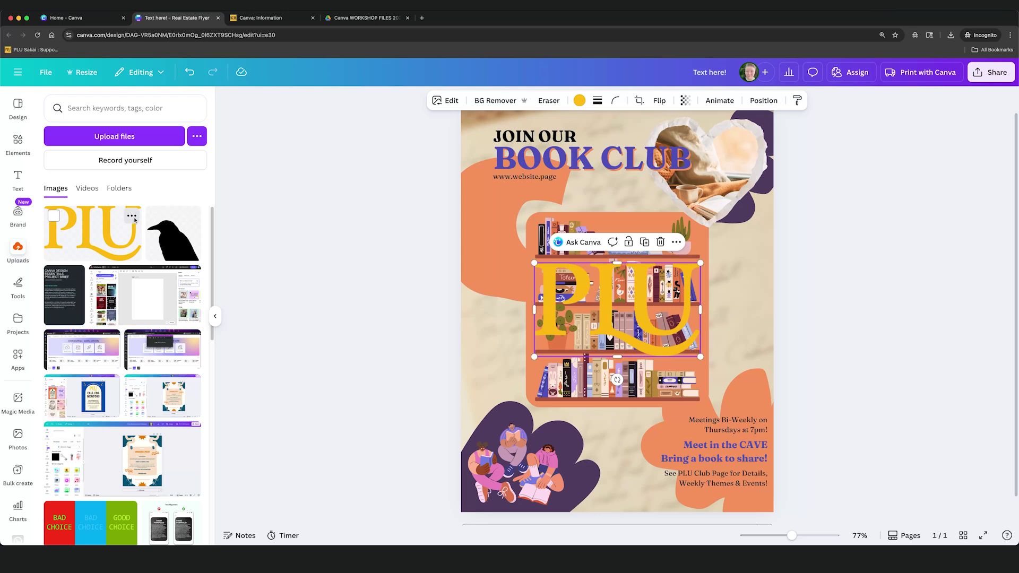
click(132, 215)
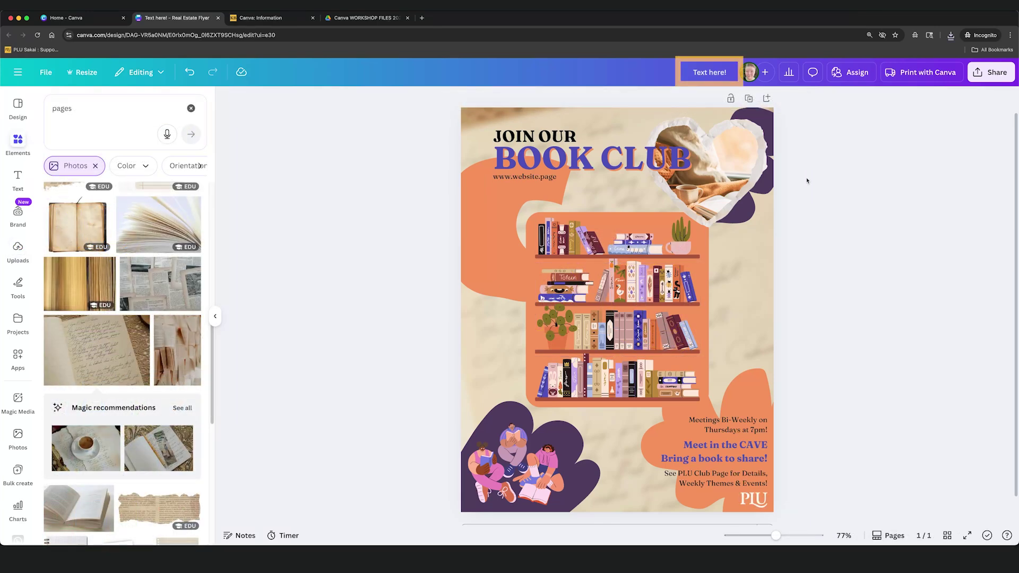
Rename the design as "Book Club Flyer".
click(716, 76)
text(Book Cl)
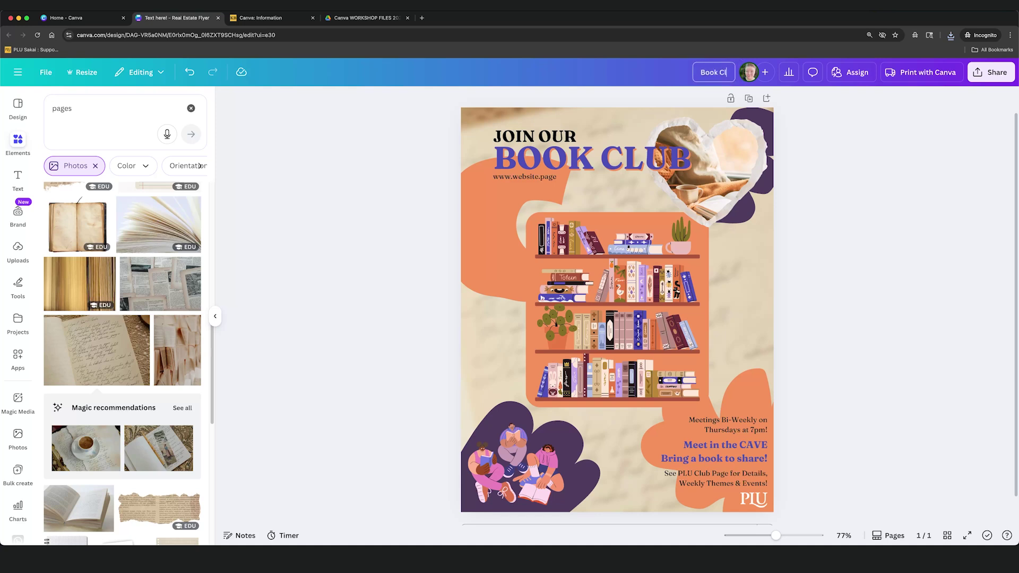
text(ub Flyer)
click(837, 130)
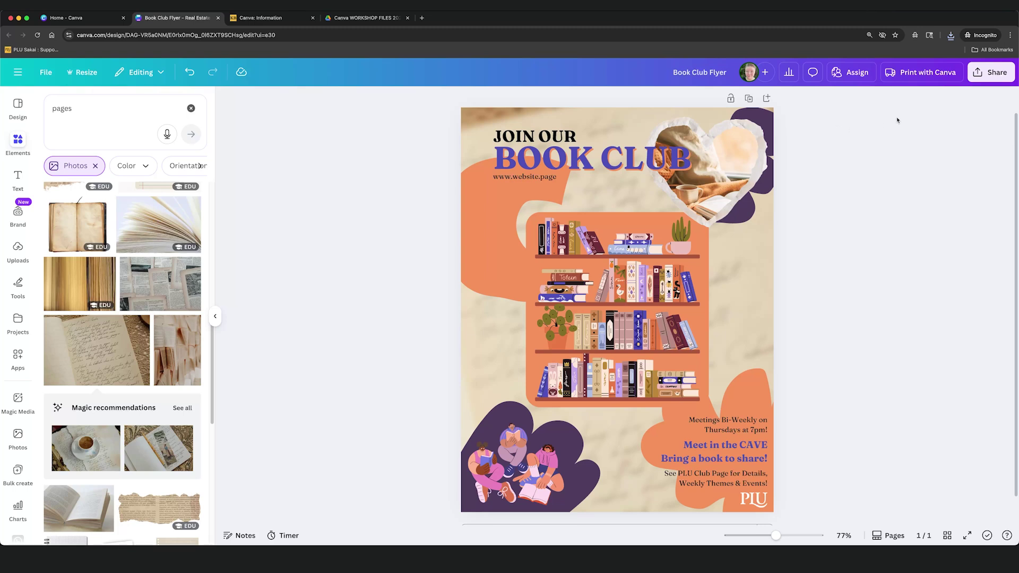
Review the available download file types and download the flyer as a PNG.
click(983, 73)
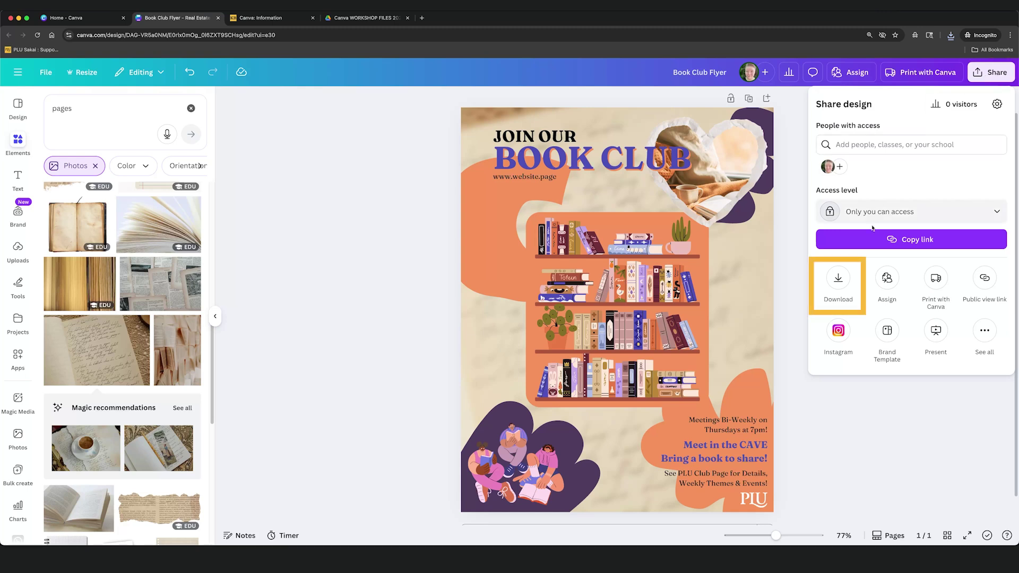
click(839, 280)
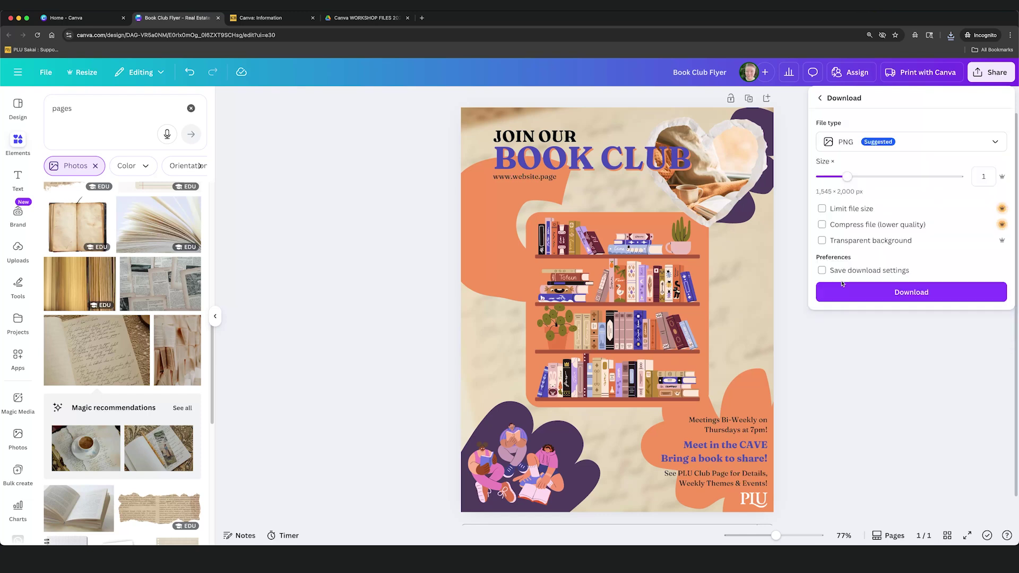
click(933, 142)
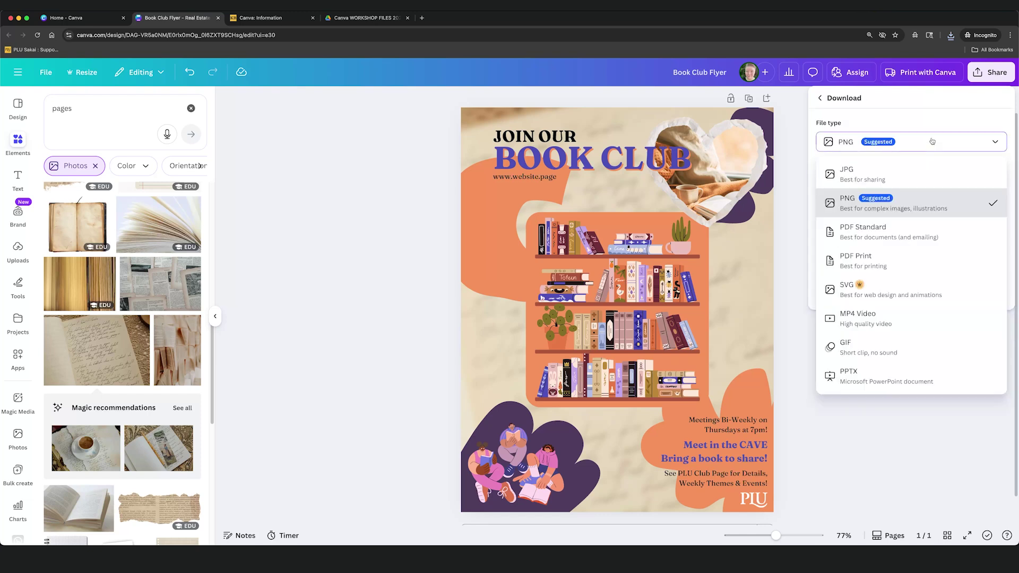
click(923, 209)
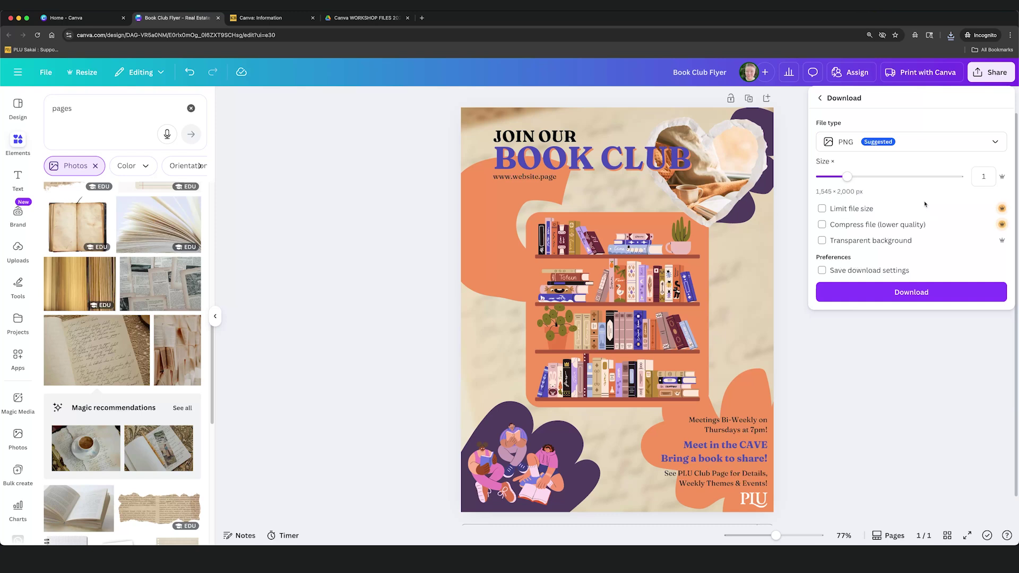
click(925, 295)
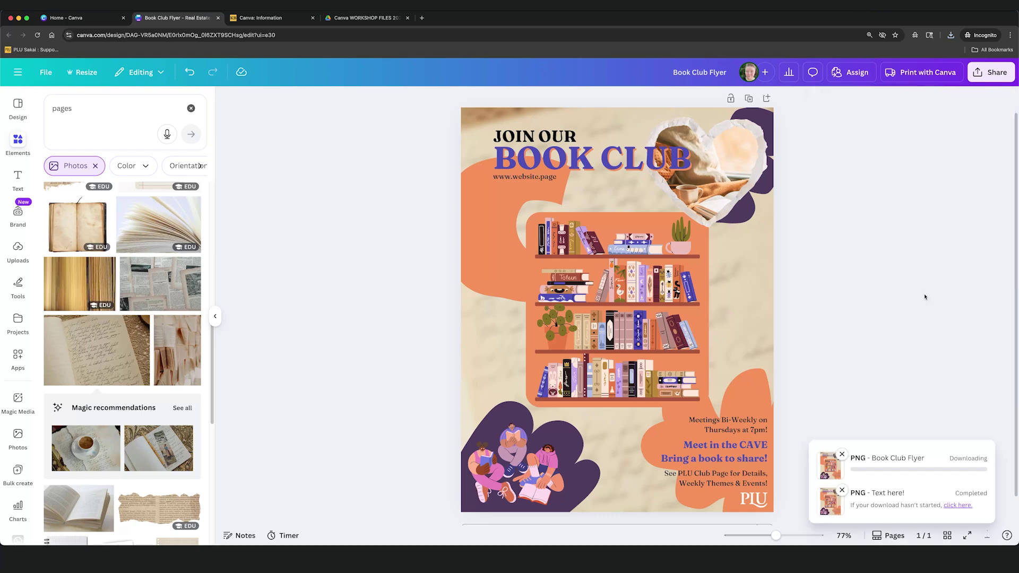